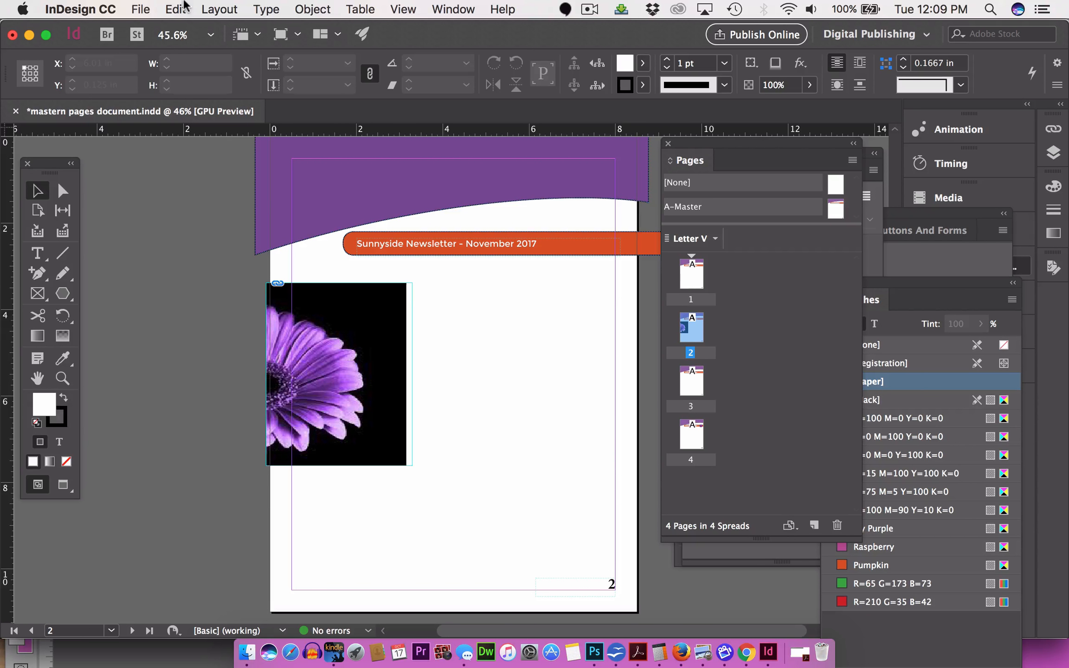
# Review the package summary for the whole publication, then close it without packaging
pyautogui.click(140, 10)
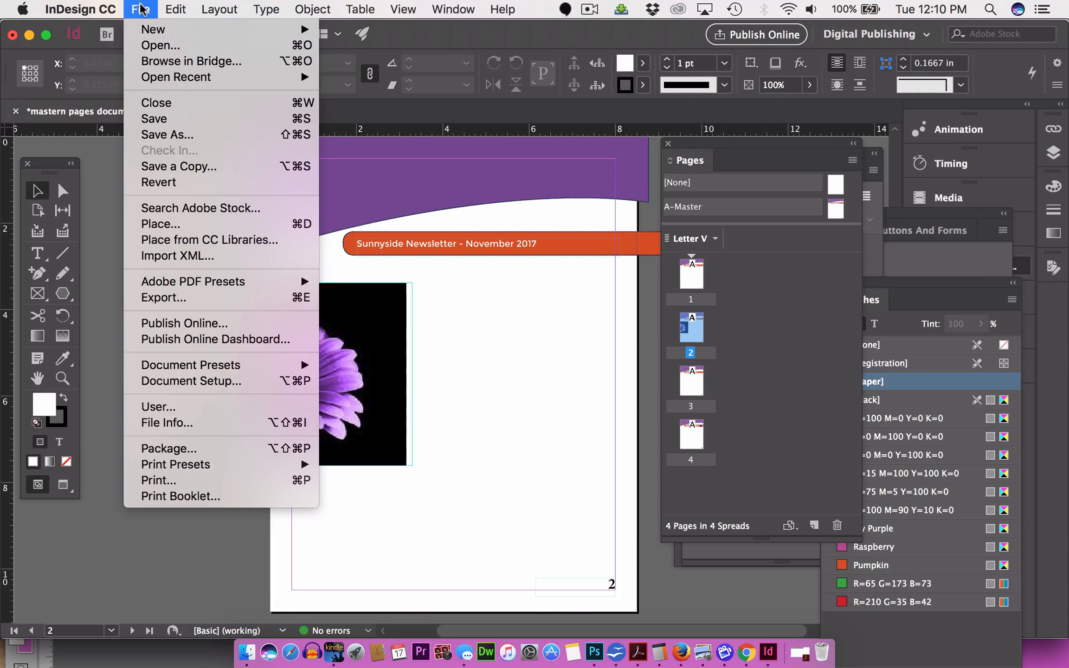
pyautogui.moveTo(228, 369)
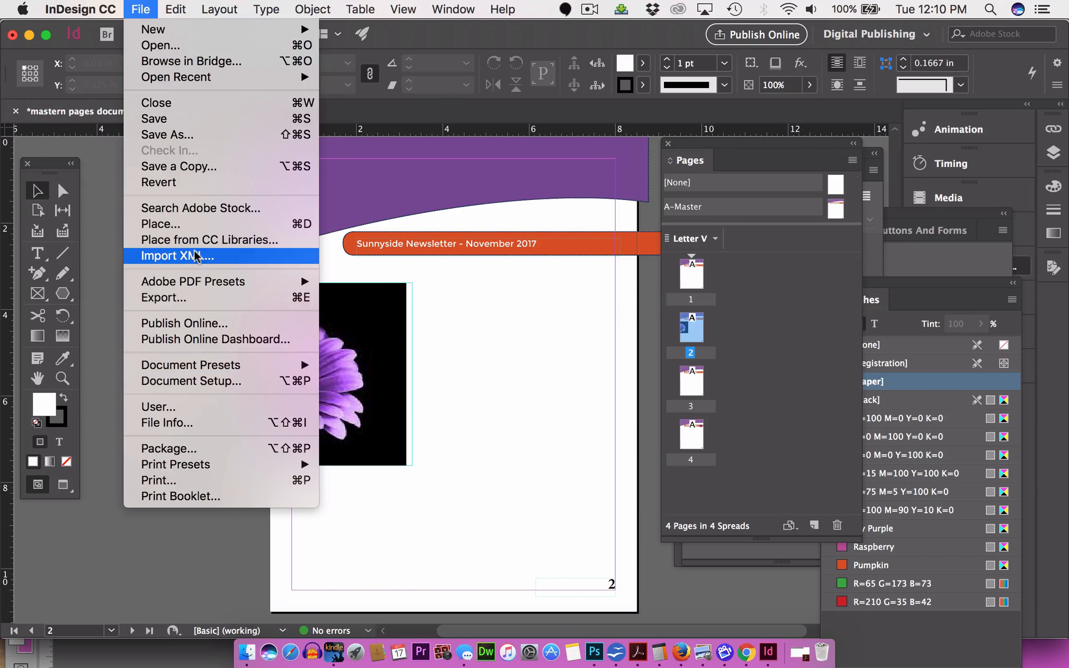
pyautogui.click(192, 456)
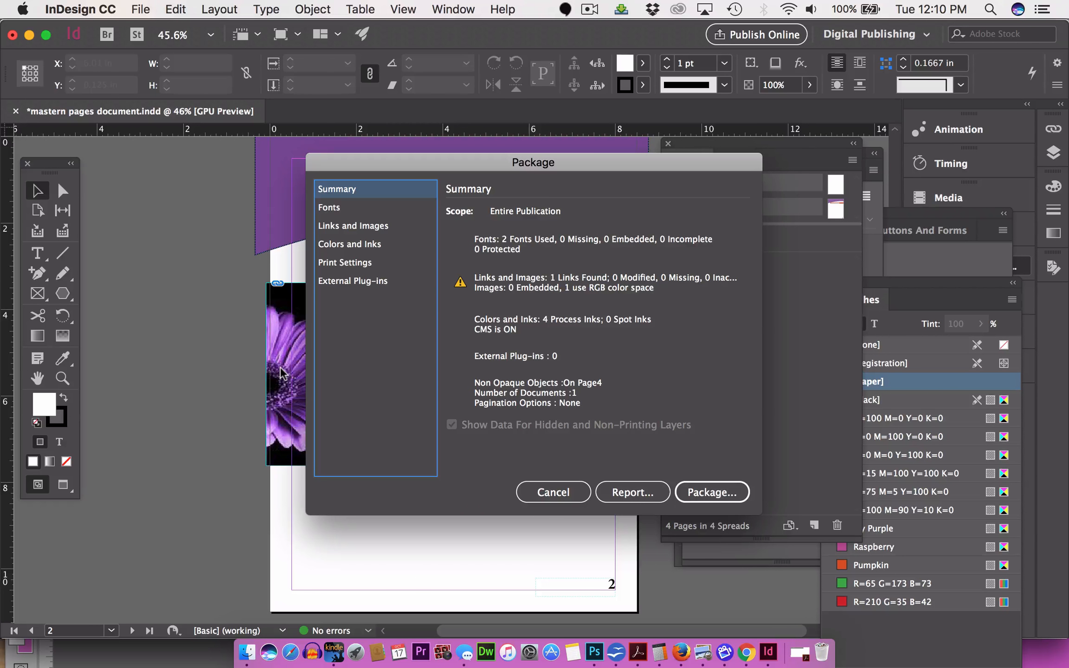
pyautogui.click(559, 488)
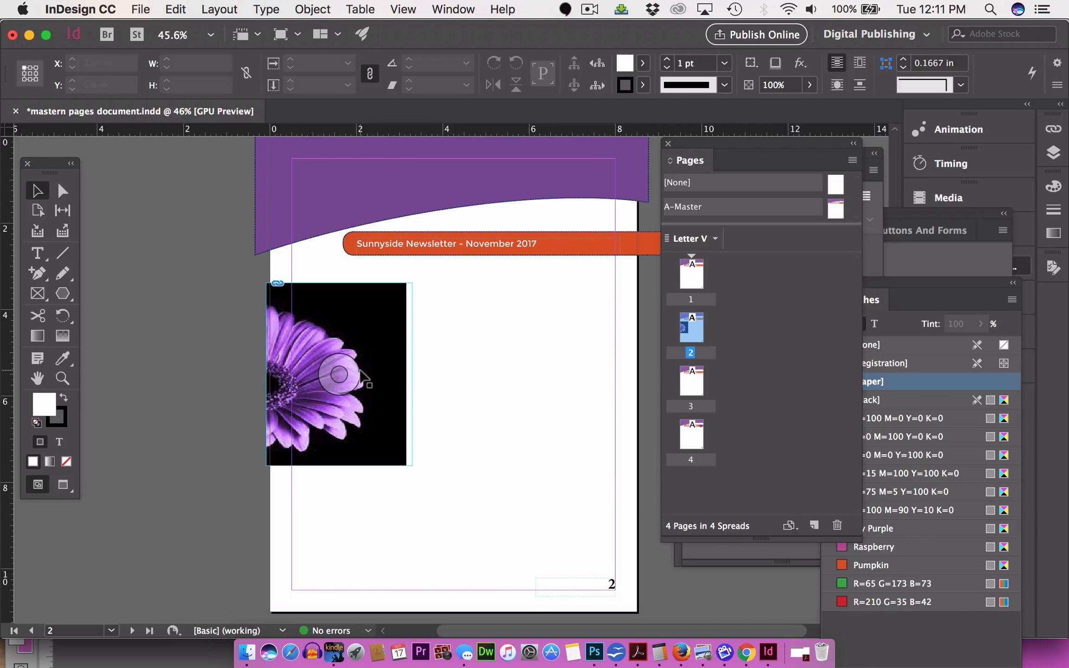
pyautogui.click(370, 329)
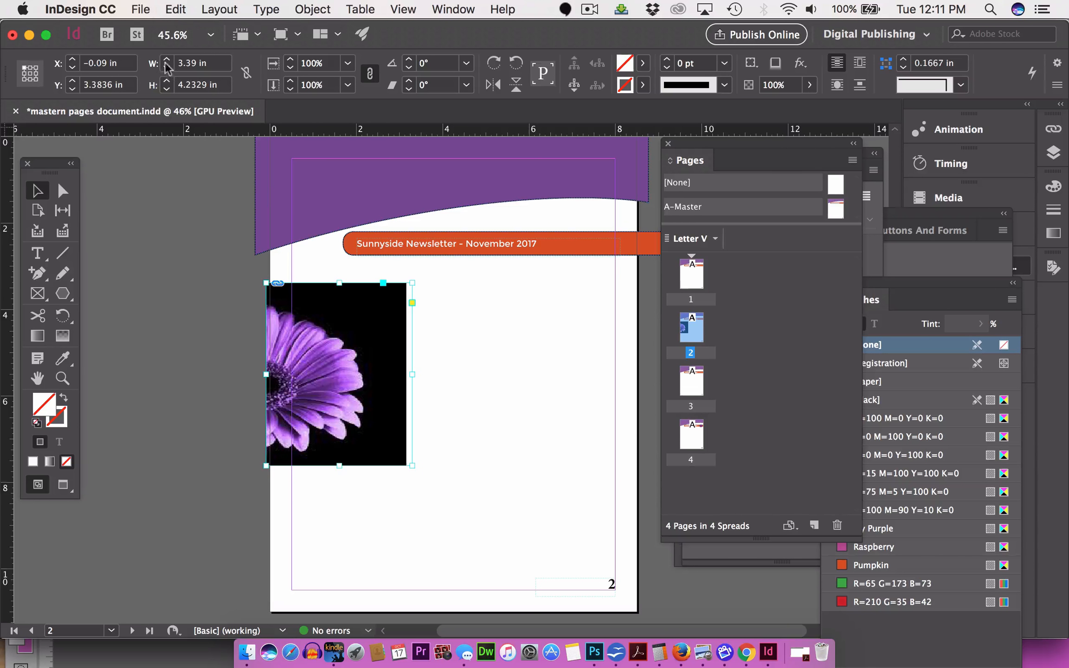
pyautogui.click(140, 216)
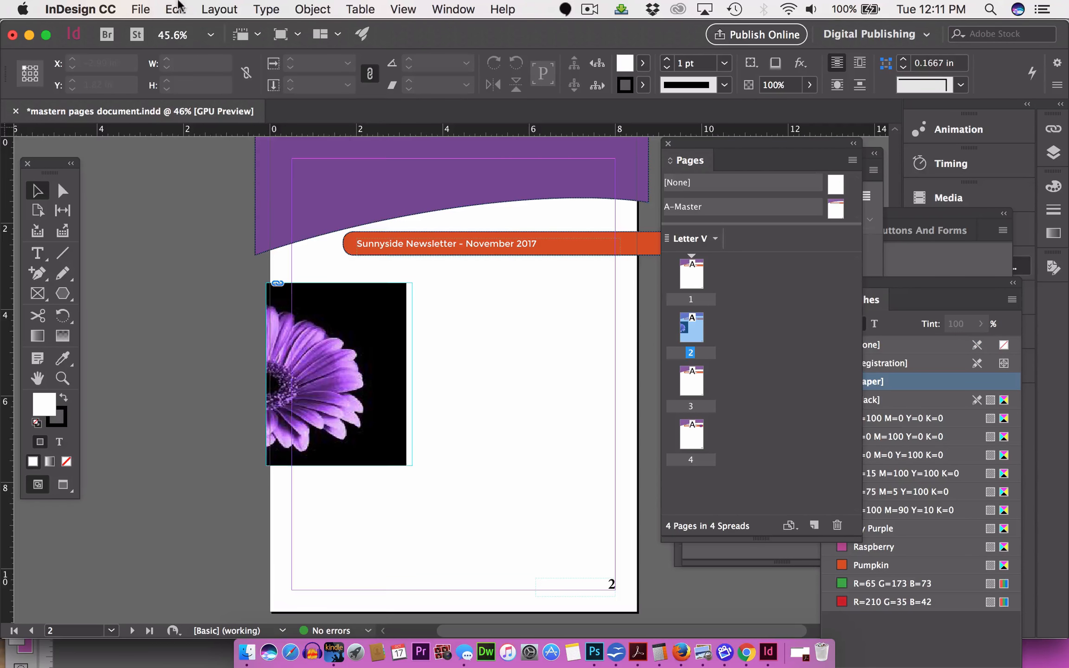
# Open the document's Assign Profiles settings and switch the RGB profile to a specifically assigned profile
pyautogui.click(179, 6)
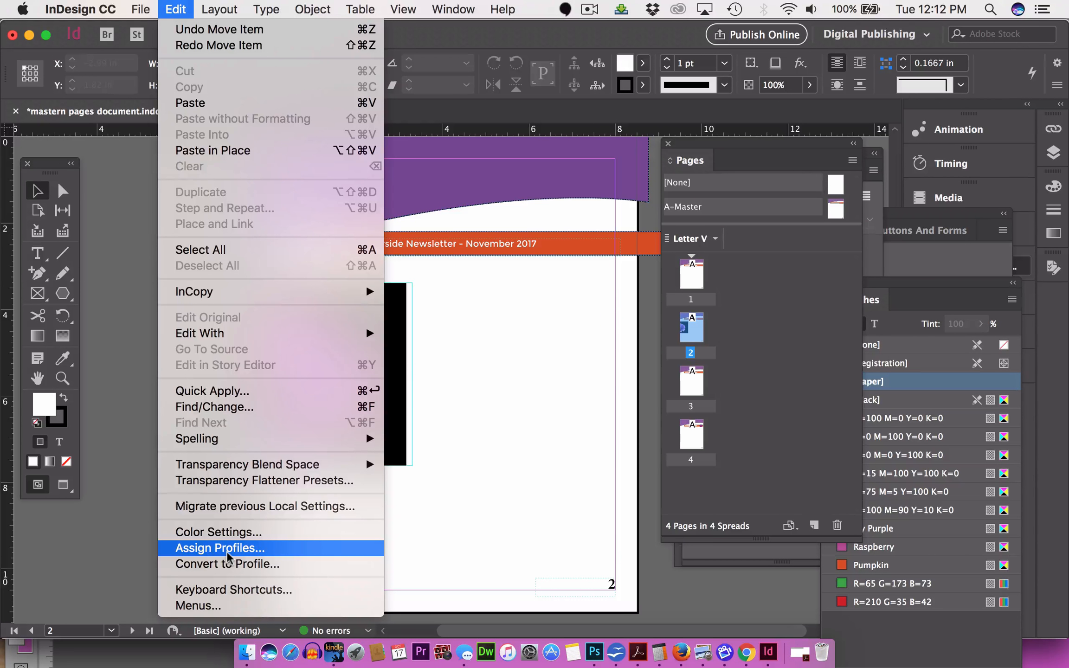
pyautogui.click(227, 552)
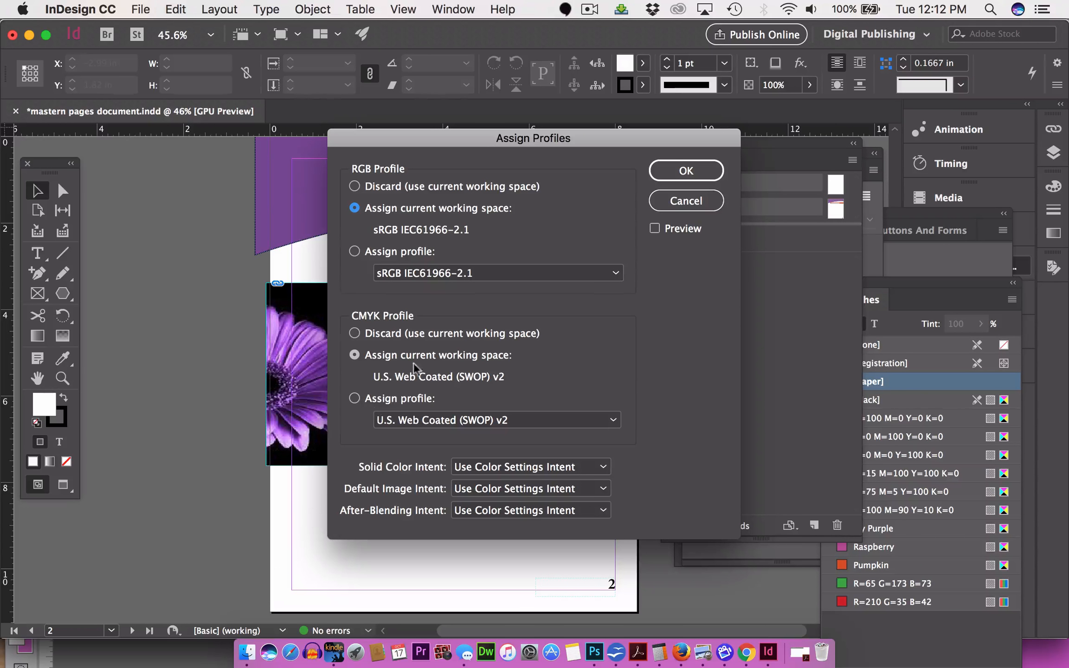
pyautogui.click(354, 252)
# Look through the available RGB profiles, keeping sRGB IEC61966-2.1 selected
pyautogui.click(396, 278)
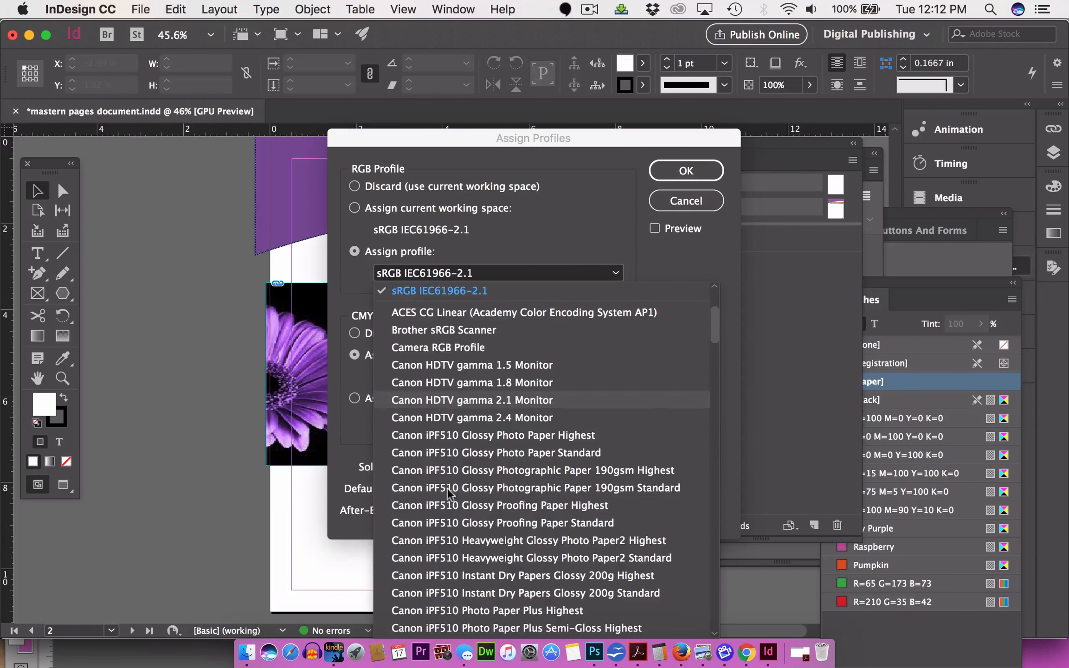
pyautogui.scroll(-10, 466, 516)
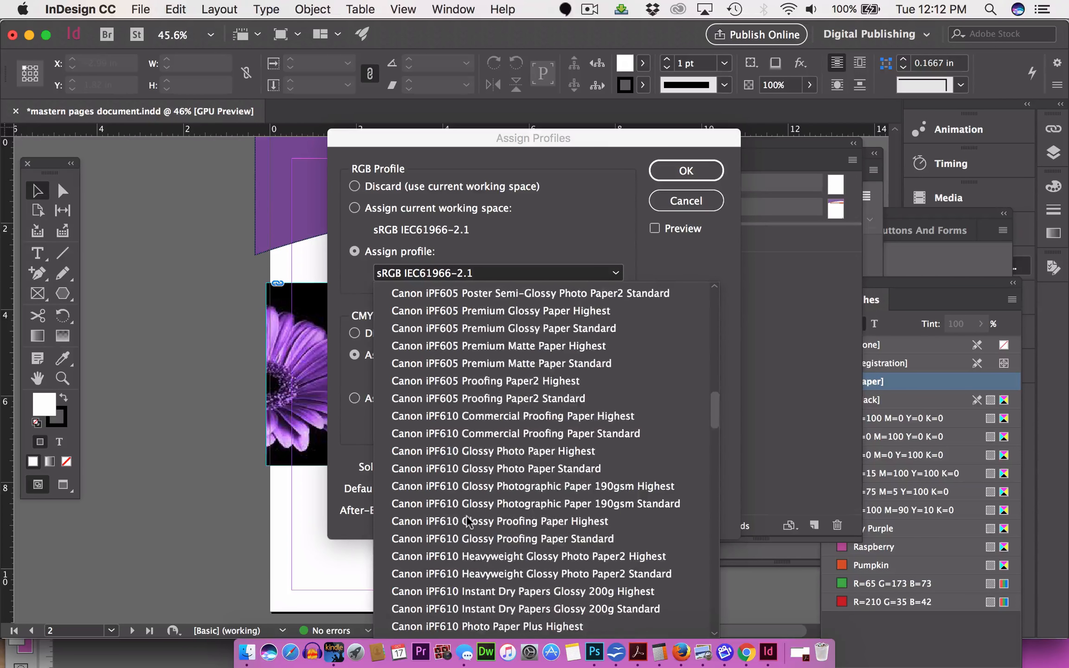
pyautogui.scroll(-15, 468, 520)
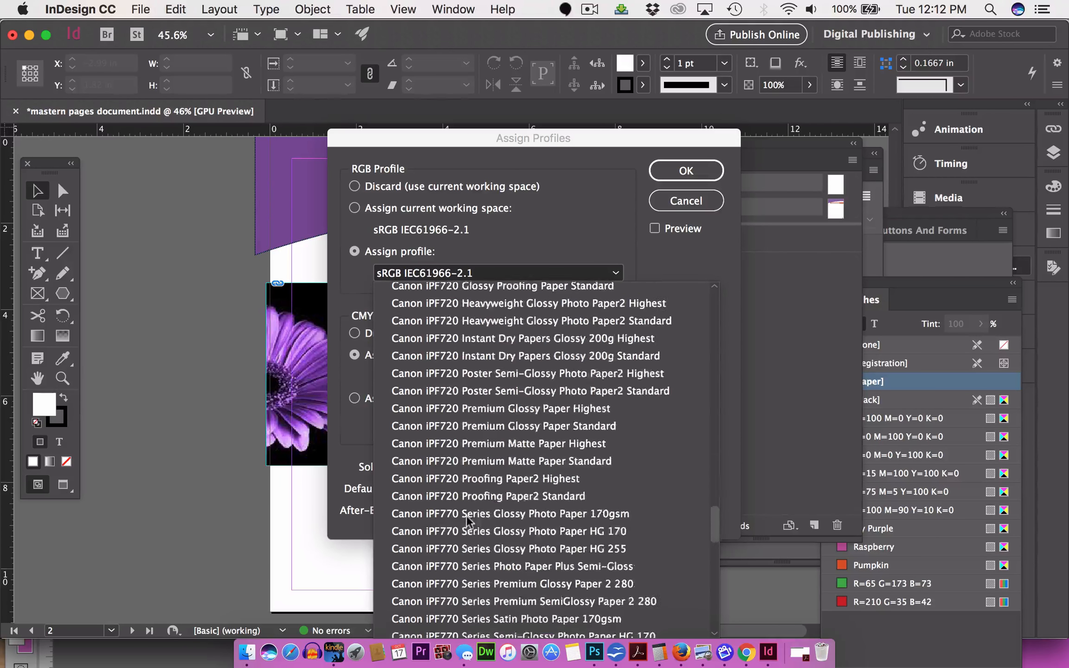
pyautogui.scroll(-20, 466, 515)
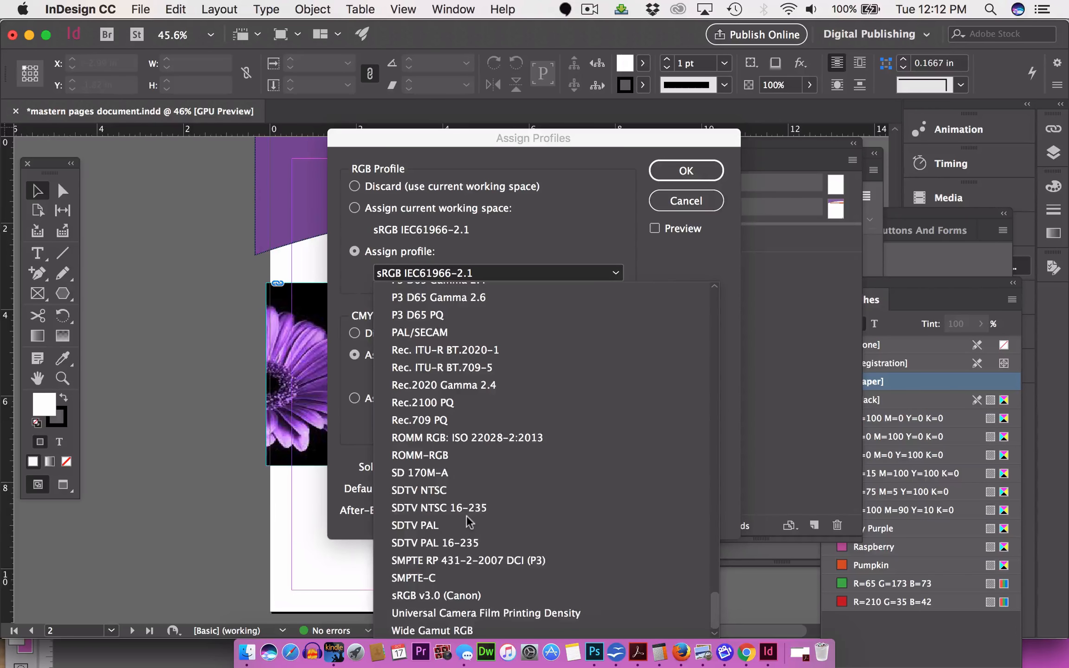
pyautogui.scroll(20, 466, 515)
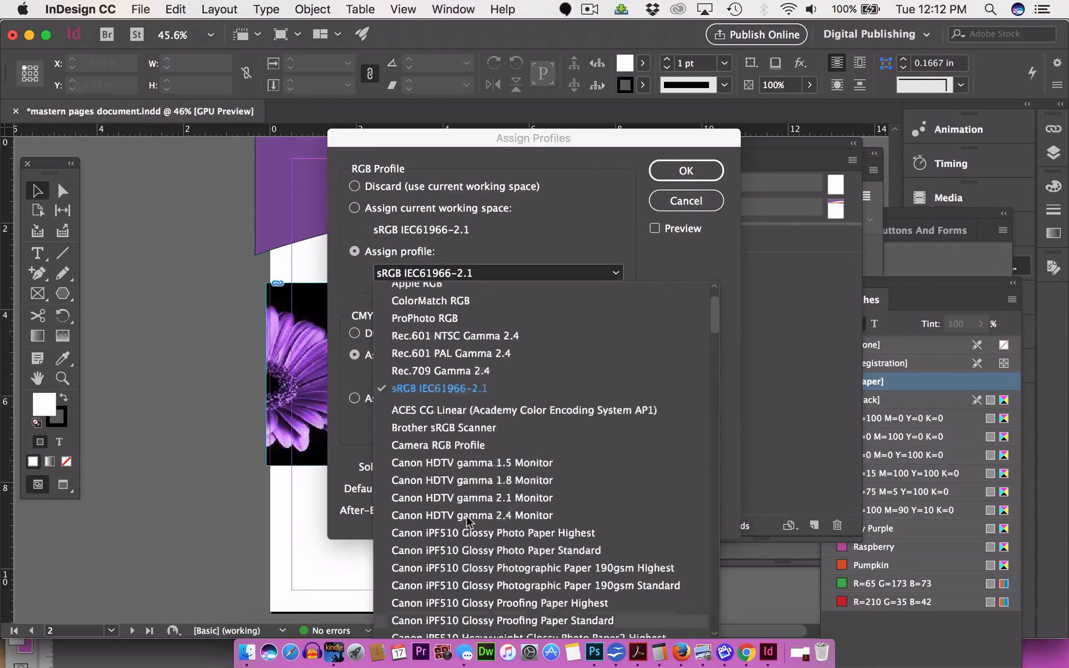
pyautogui.scroll(3, 466, 515)
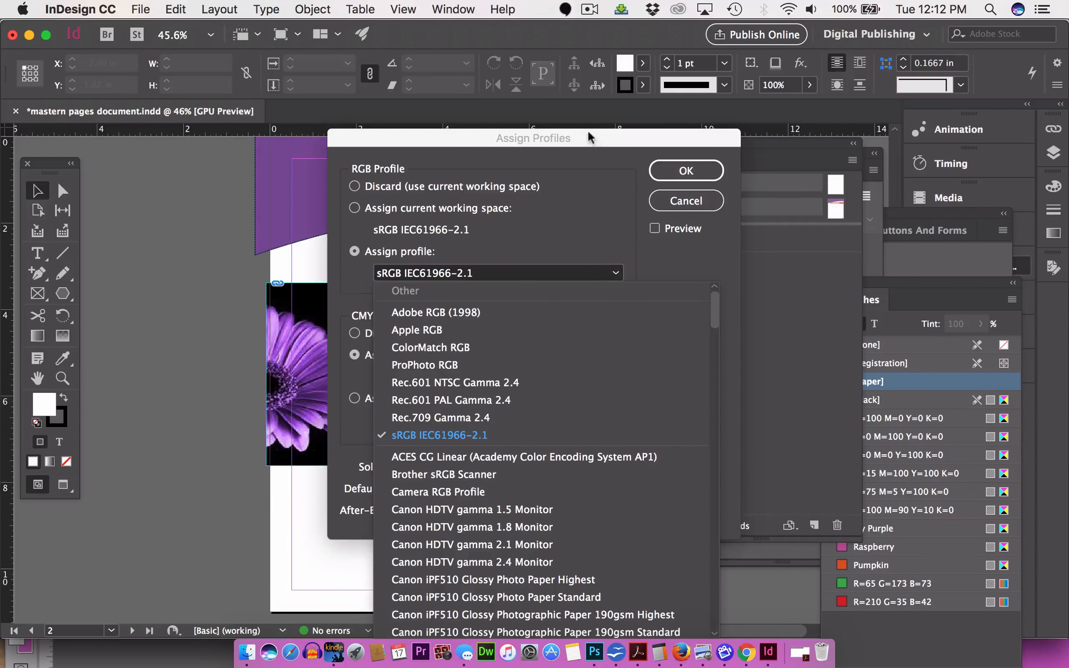
pyautogui.click(570, 139)
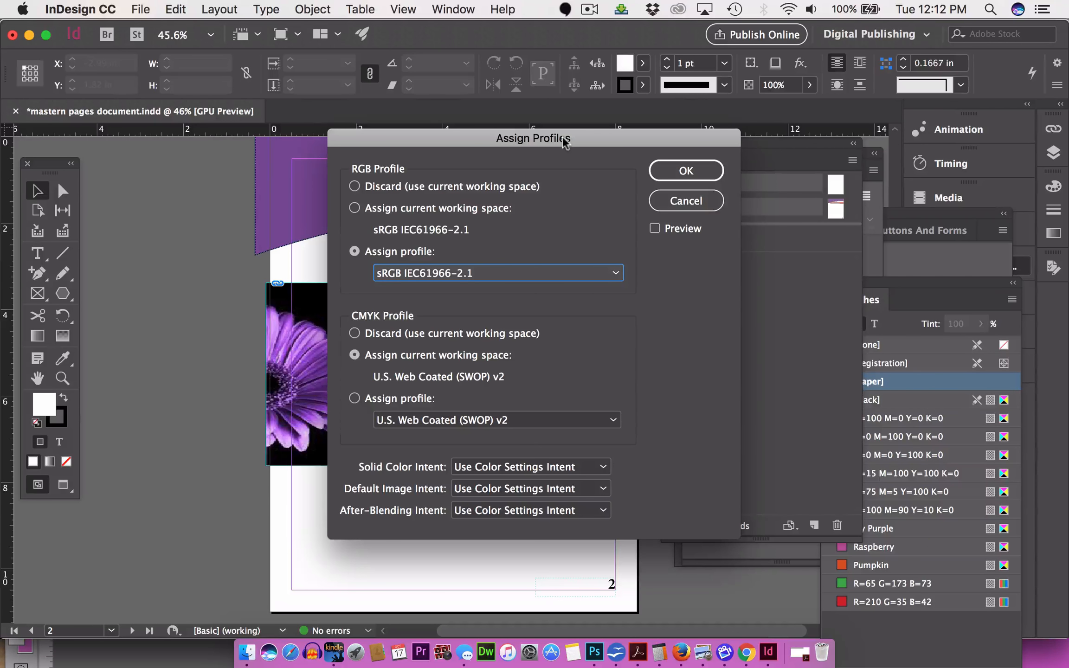
# Assign Adobe RGB (1998) as the document's RGB profile
pyautogui.click(542, 276)
pyautogui.scroll(-5, 532, 344)
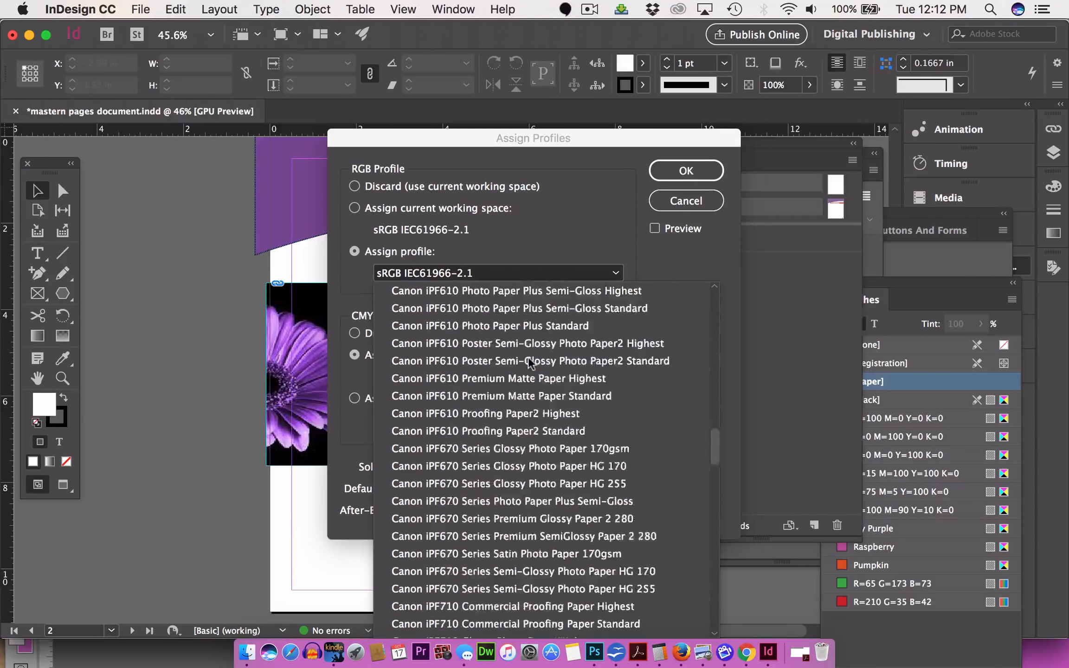
pyautogui.scroll(-8, 529, 361)
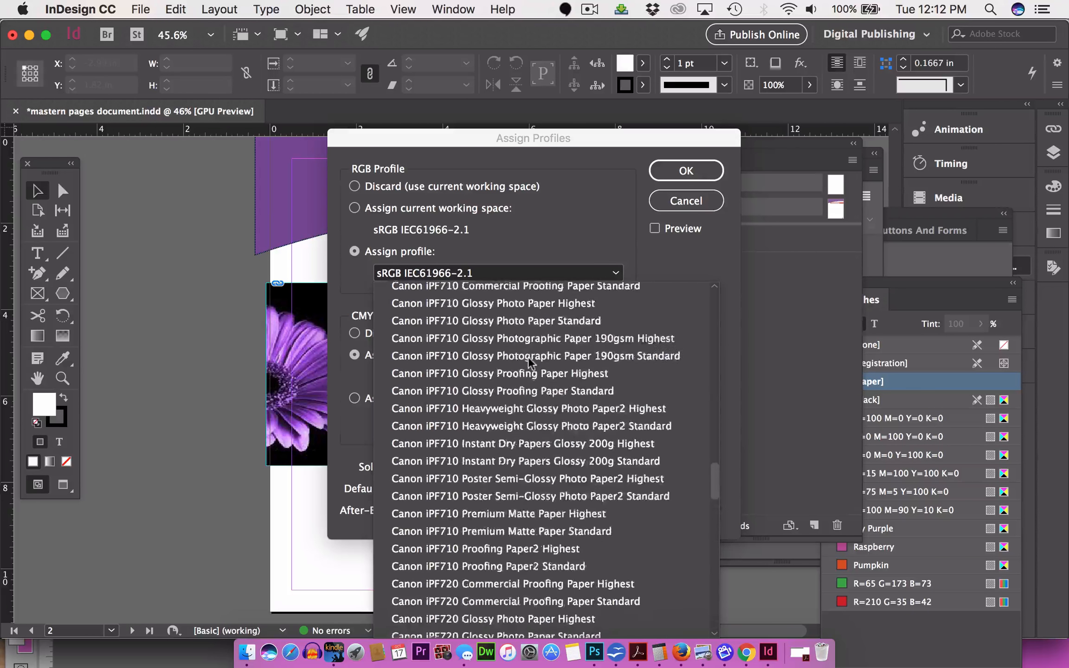
pyautogui.scroll(13, 529, 360)
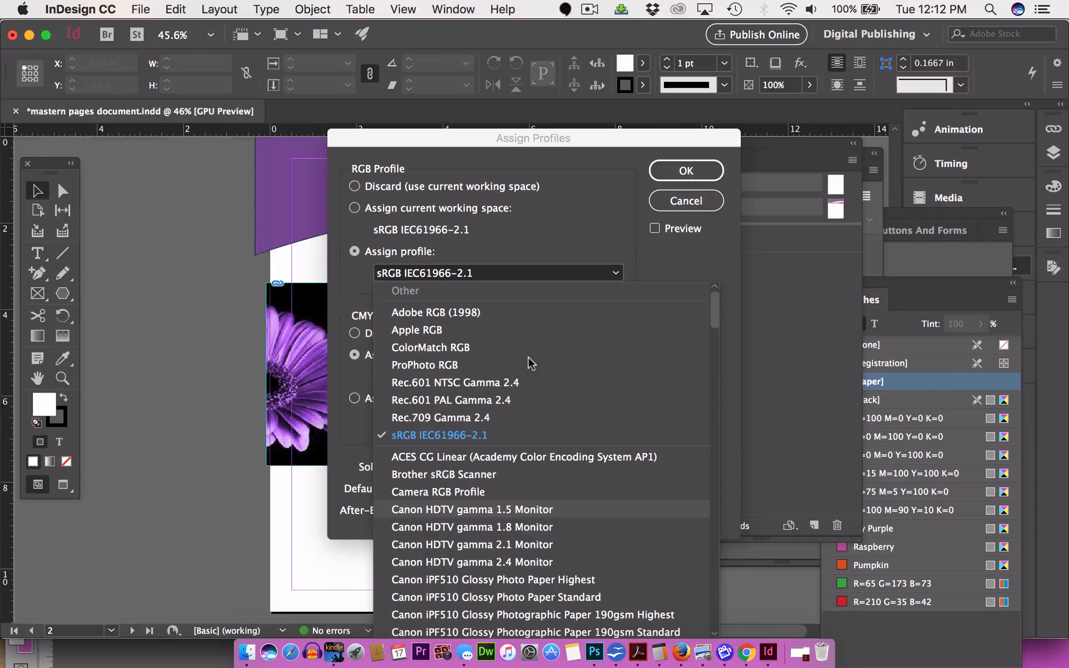
pyautogui.scroll(-2, 528, 364)
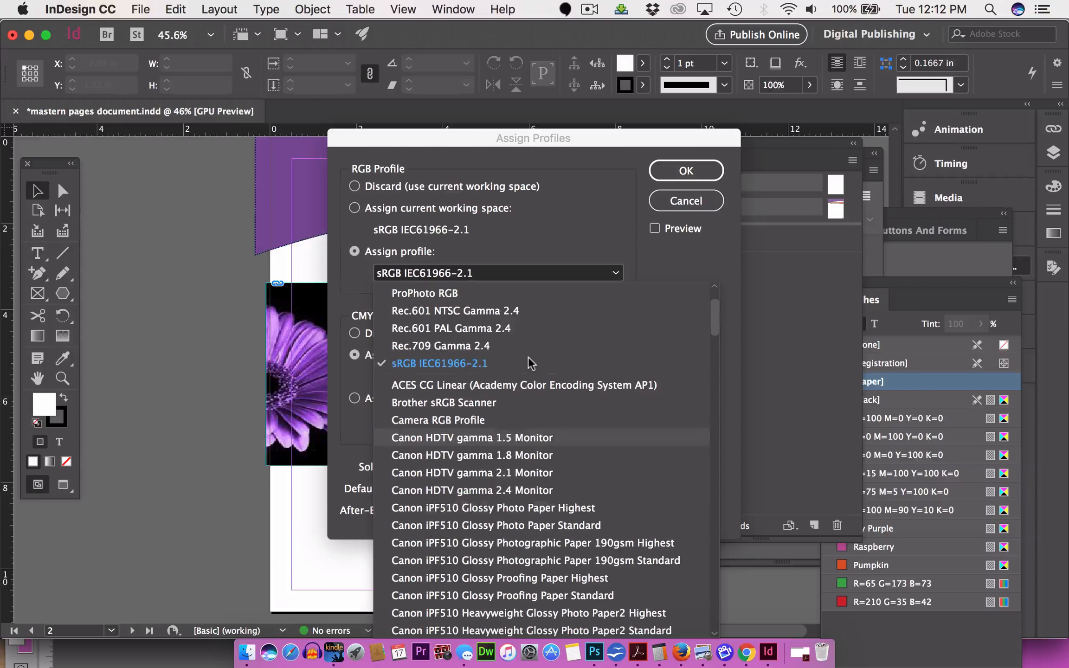
pyautogui.scroll(2, 505, 578)
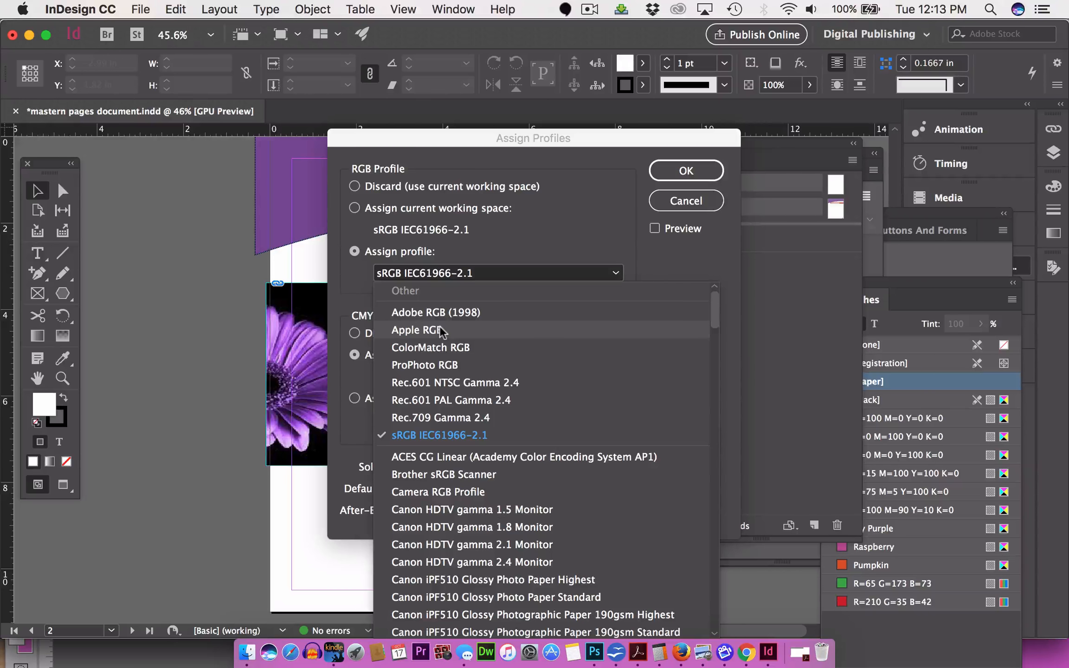
pyautogui.click(492, 311)
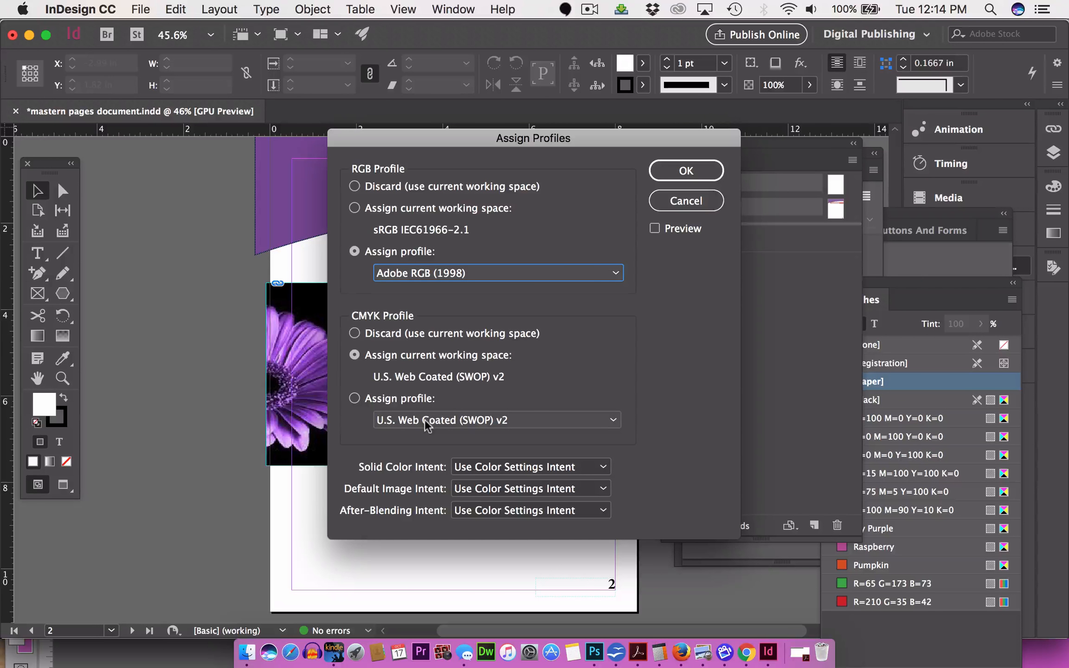
# Switch the CMYK profile to a specifically assigned one and choose U.S. Web Uncoated v2
pyautogui.click(355, 399)
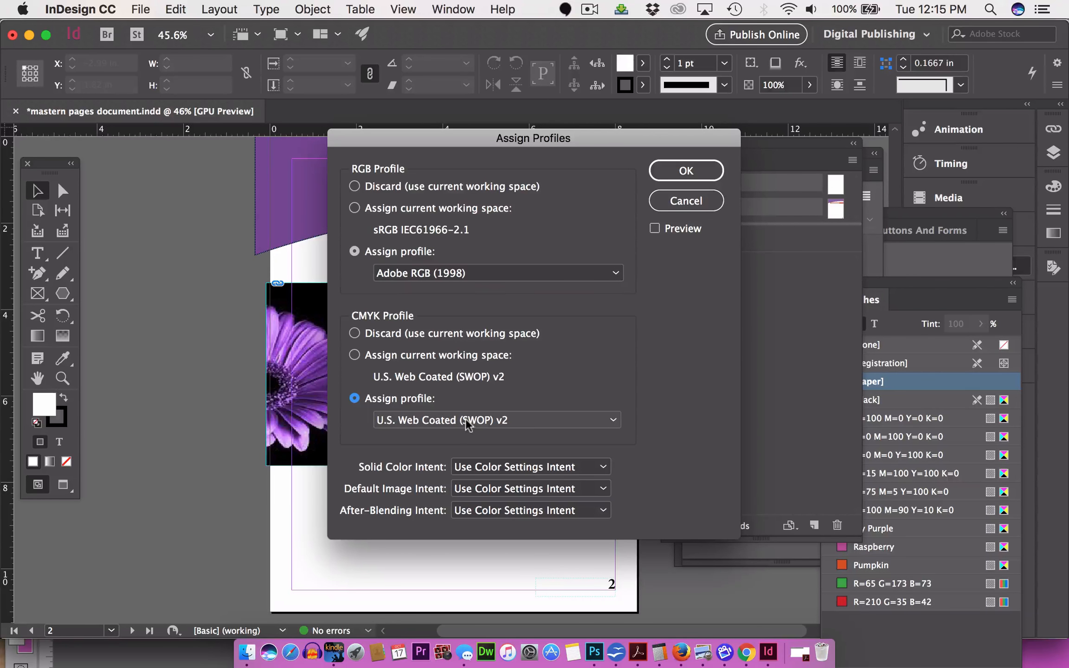
pyautogui.click(470, 421)
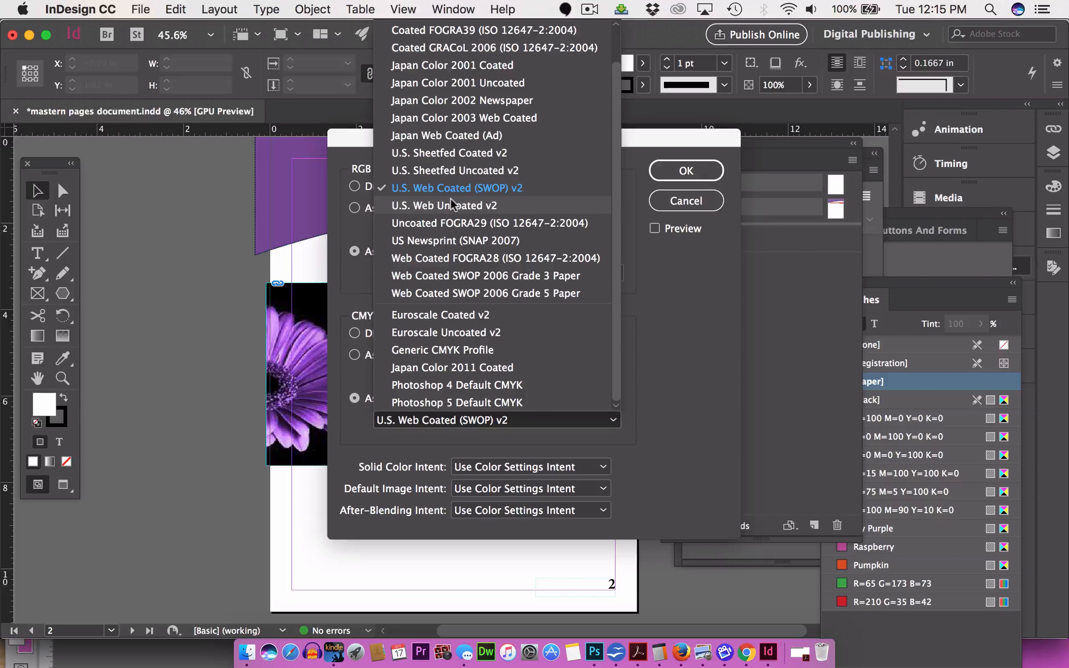
pyautogui.click(480, 206)
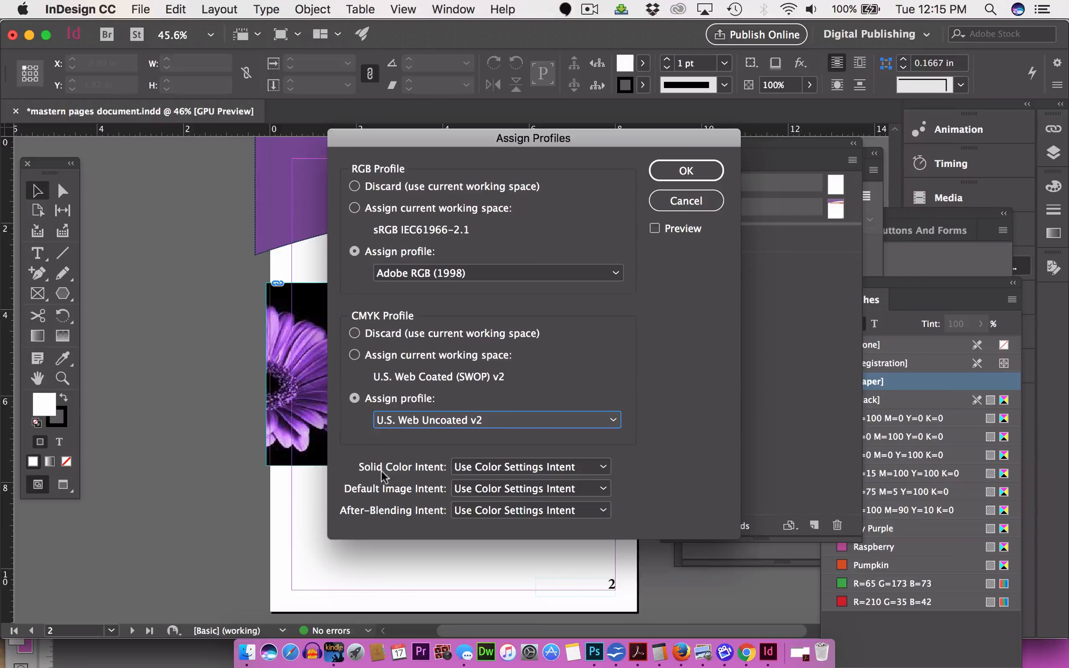
# Examine the rendering options offered for Solid Color Intent without choosing a different one
pyautogui.click(483, 472)
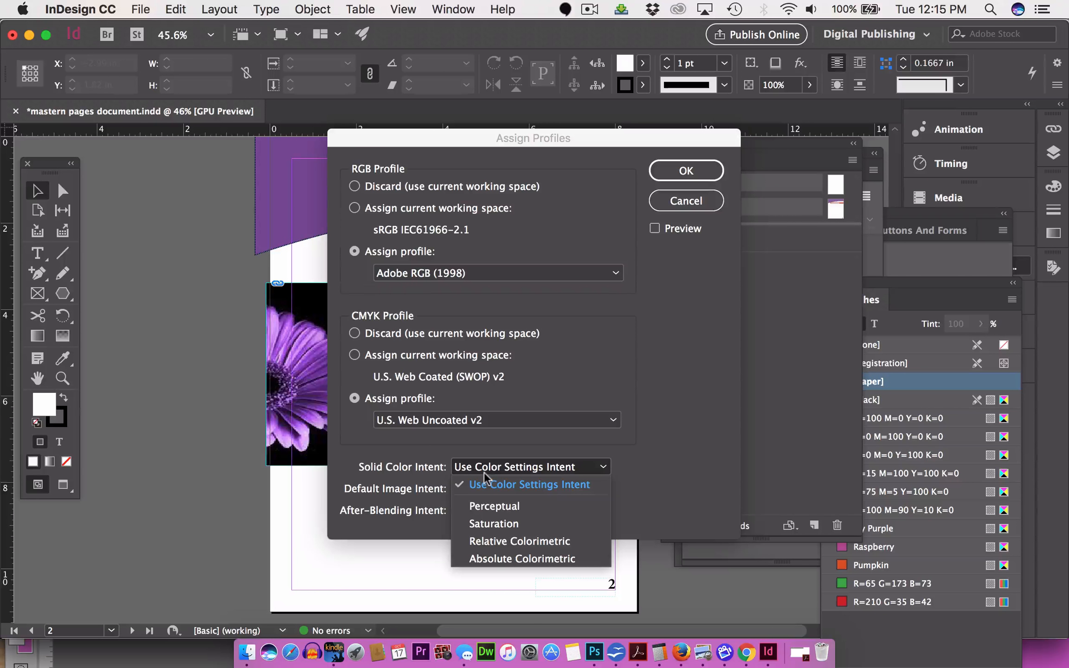
pyautogui.click(483, 472)
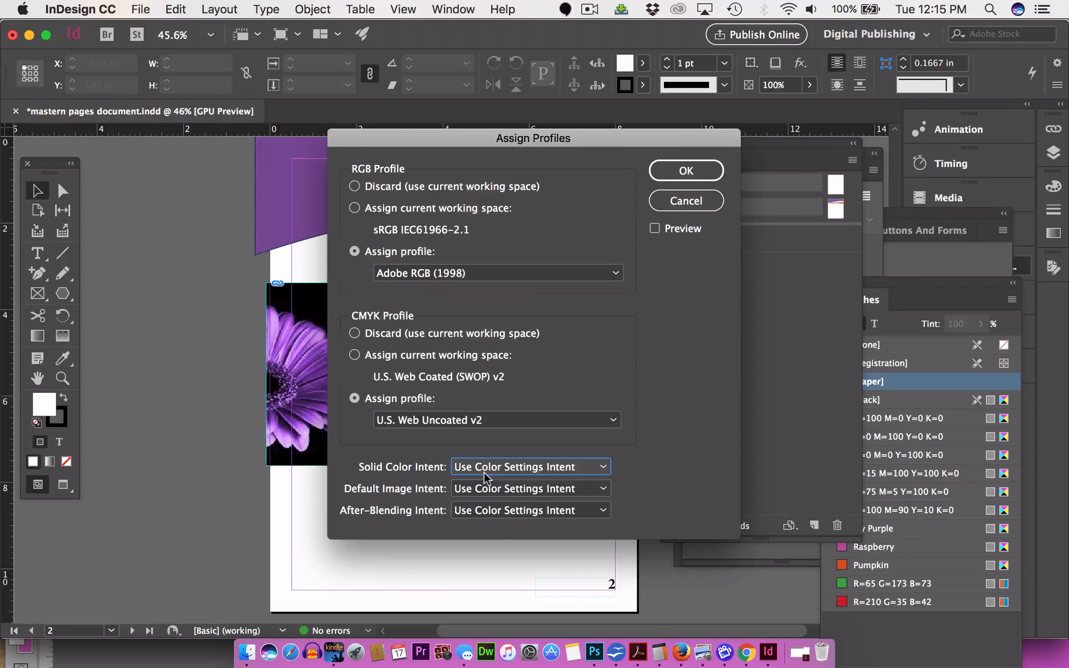
pyautogui.click(477, 466)
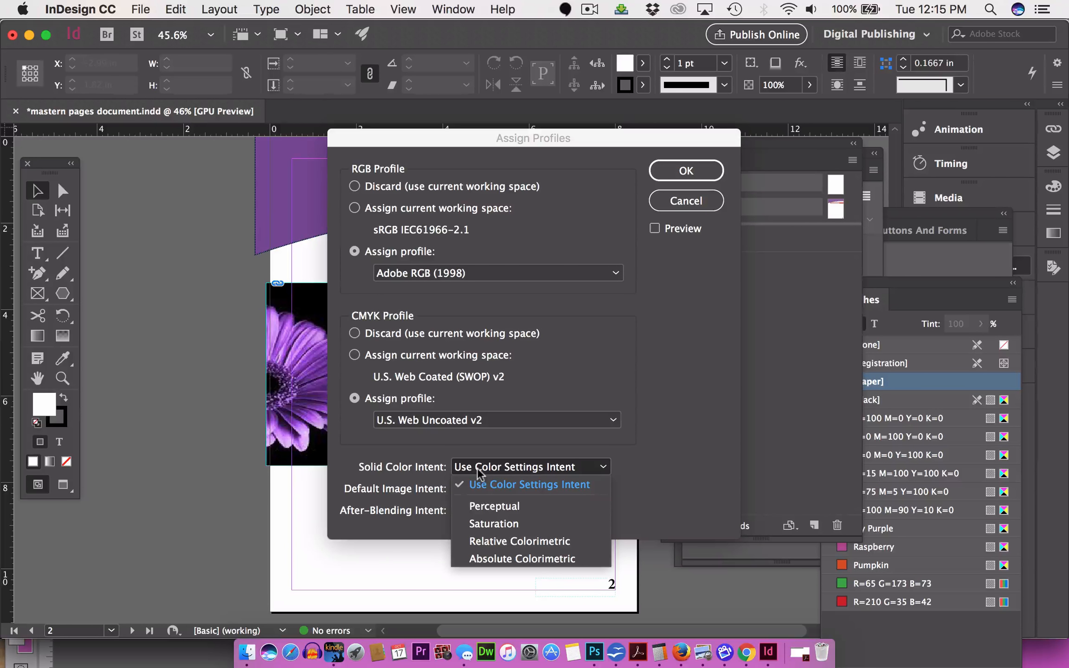
pyautogui.click(477, 467)
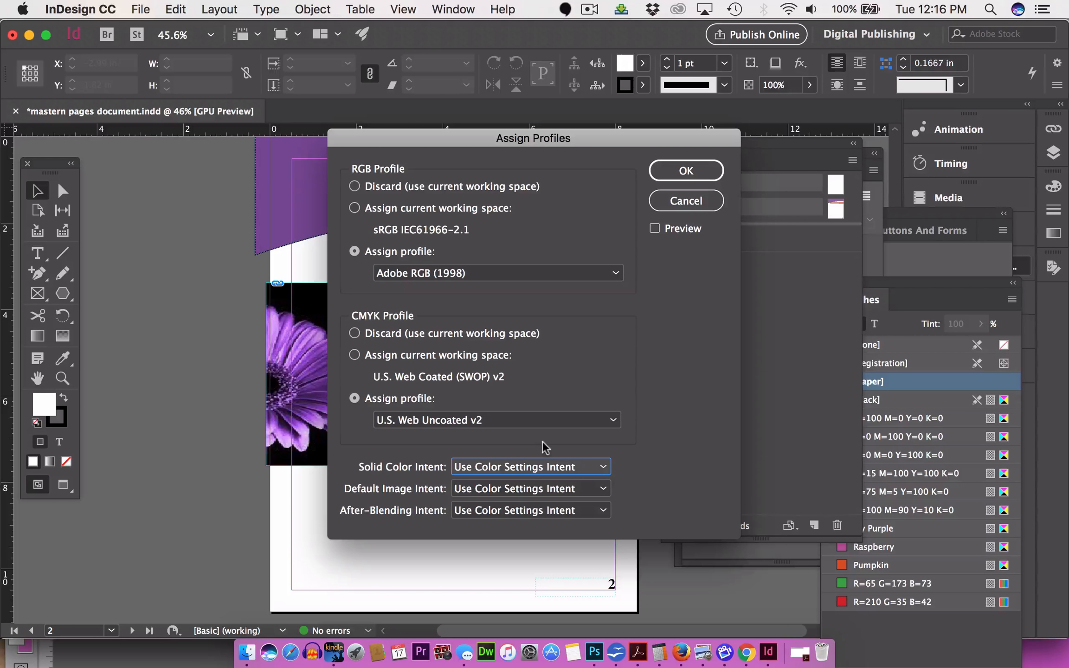
# Preview the assigned profiles with the dialog moved aside, switching the preview on and off to compare the page colors
pyautogui.click(655, 229)
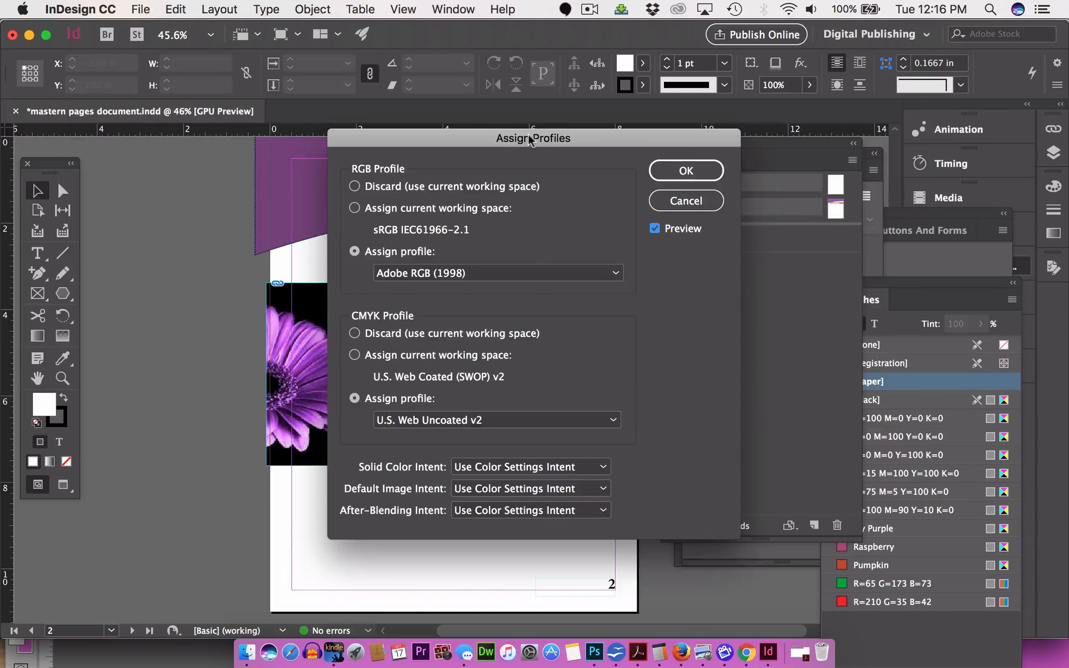
pyautogui.moveTo(542, 138); pyautogui.dragTo(778, 137)
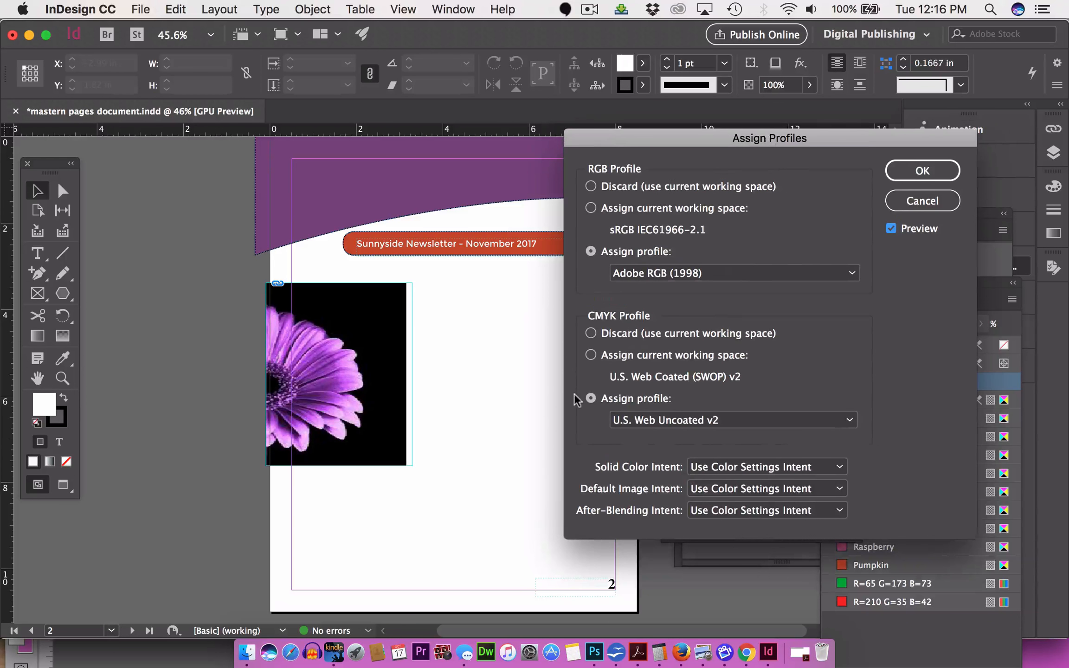
pyautogui.click(891, 228)
pyautogui.click(891, 228)
pyautogui.click(891, 228)
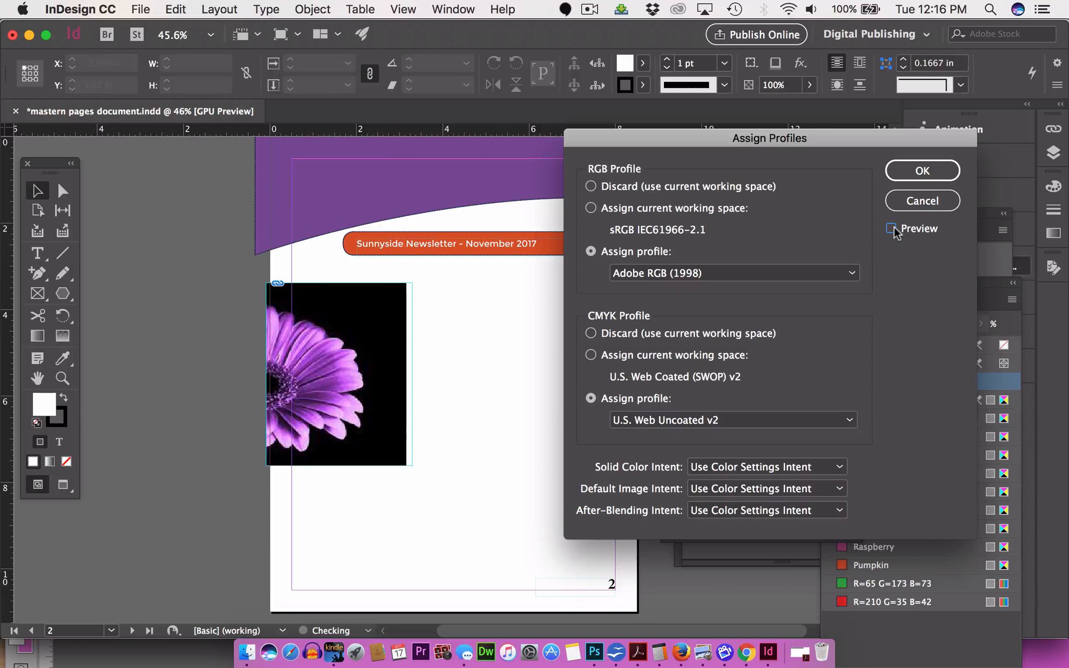
pyautogui.click(891, 228)
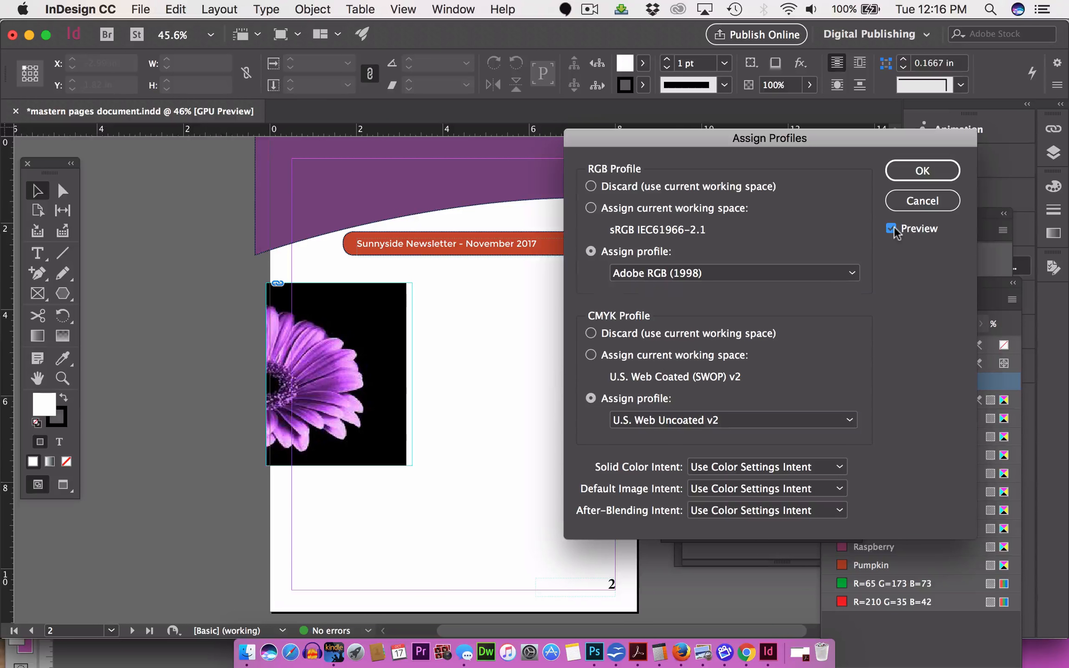
pyautogui.click(891, 228)
pyautogui.click(892, 228)
# Assign Japan Web Coated (Ad) as the CMYK profile and compare its effect on the page using the preview
pyautogui.click(646, 428)
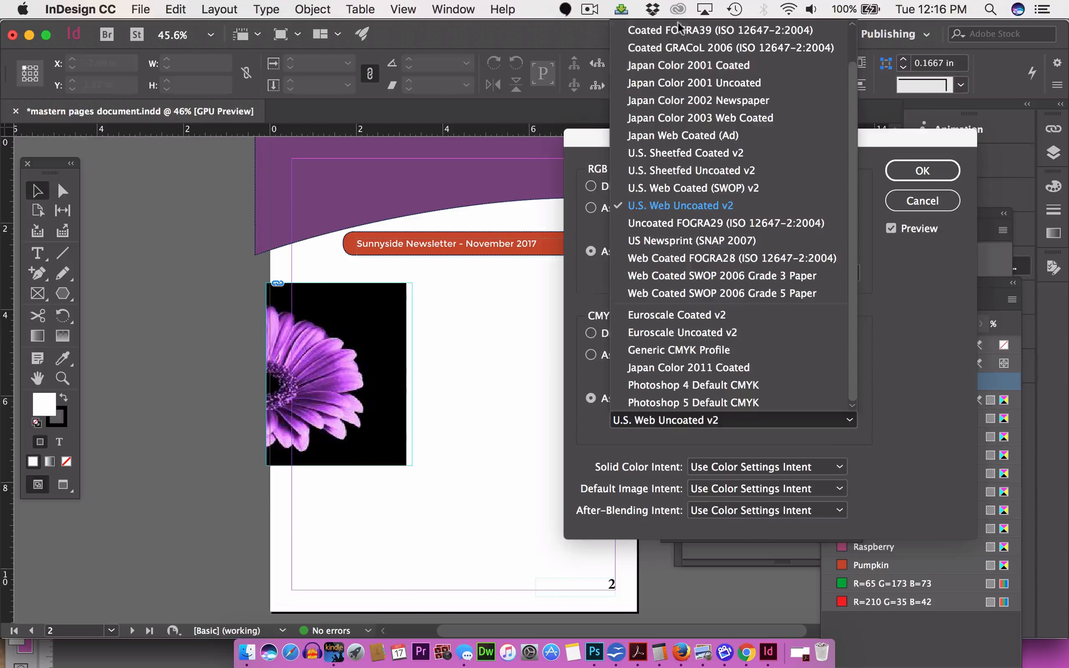
pyautogui.click(667, 139)
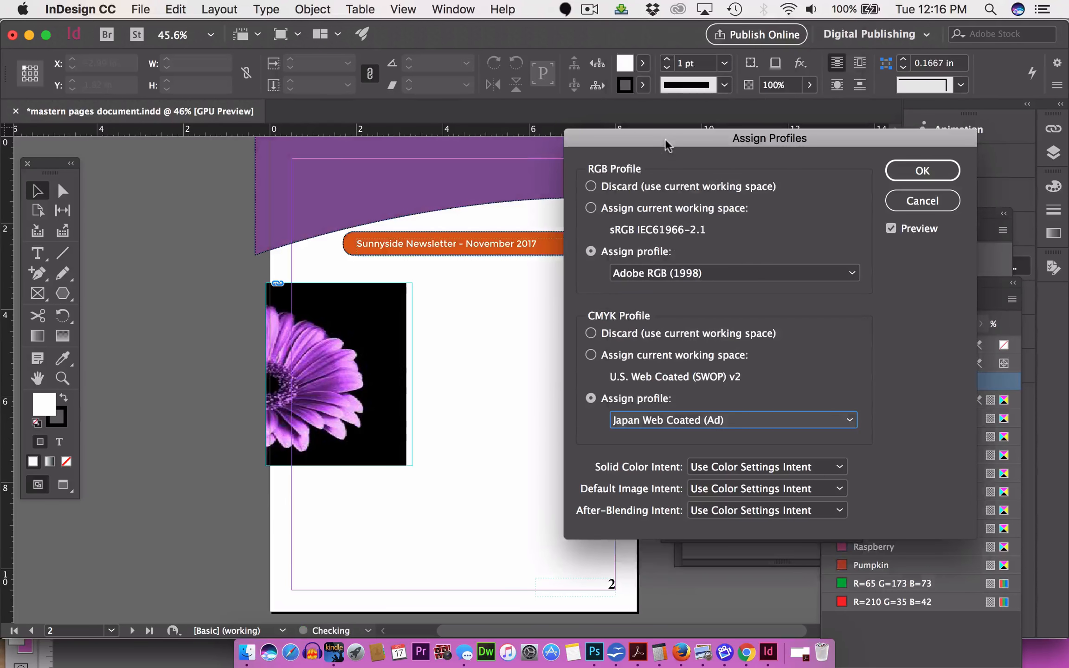
pyautogui.click(890, 228)
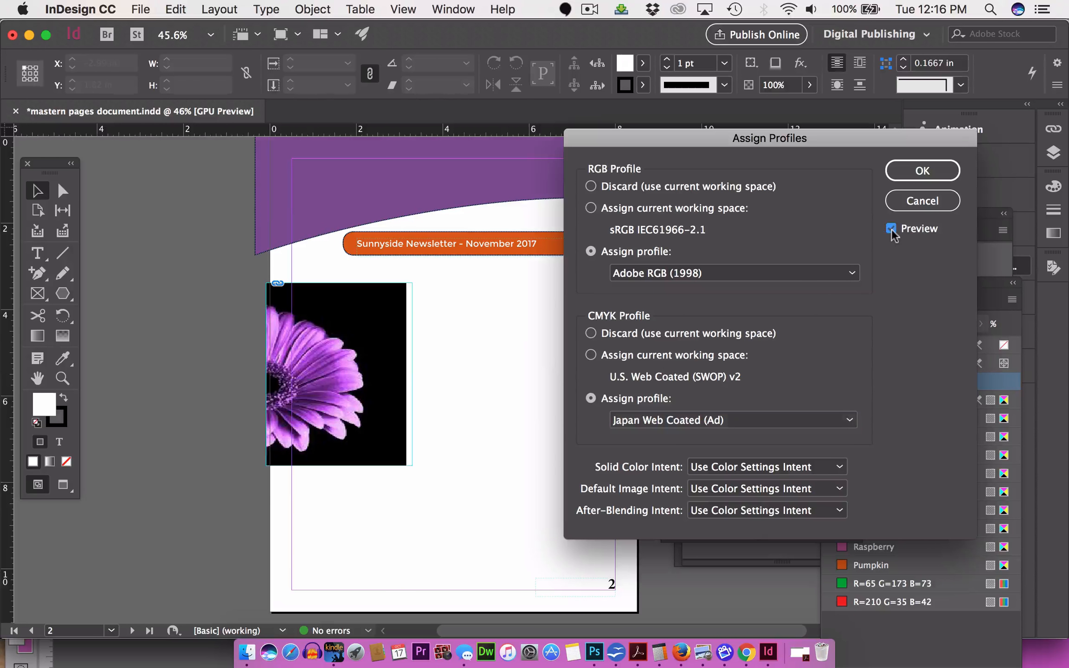
# Assign U.S. Web Uncoated v2 as the CMYK profile and apply the assigned profiles to the document
pyautogui.click(718, 420)
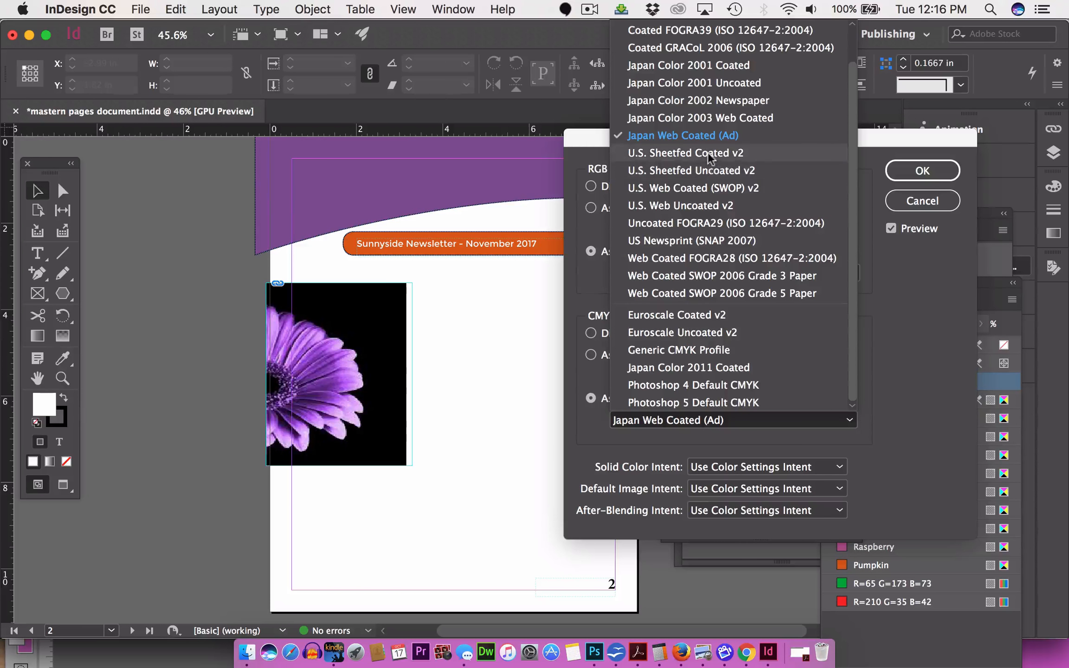
pyautogui.click(712, 209)
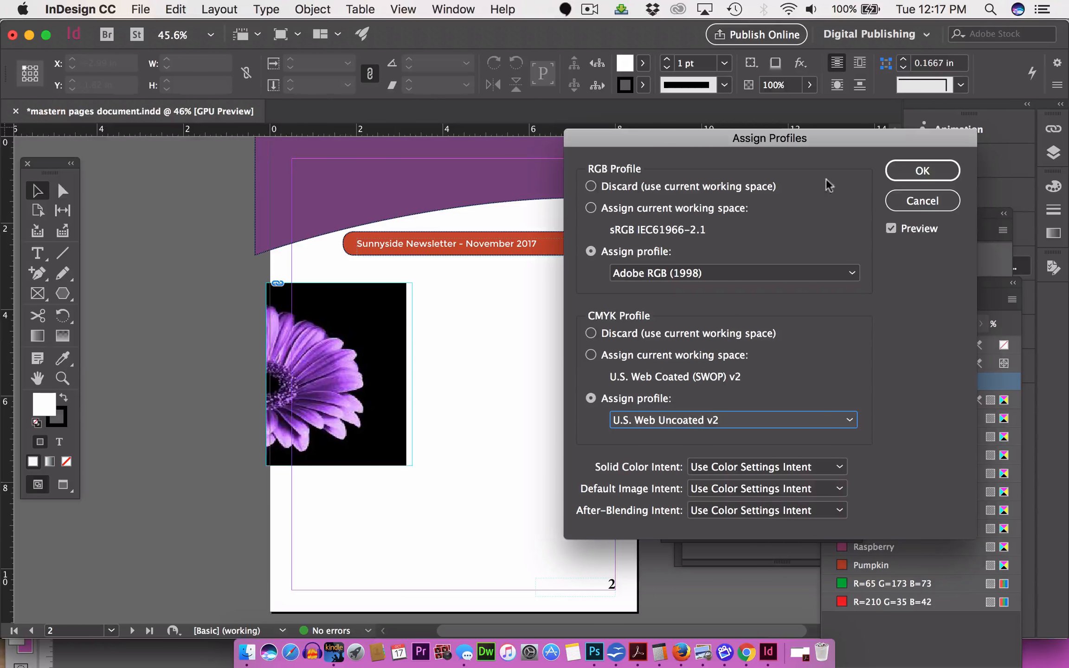
pyautogui.click(912, 176)
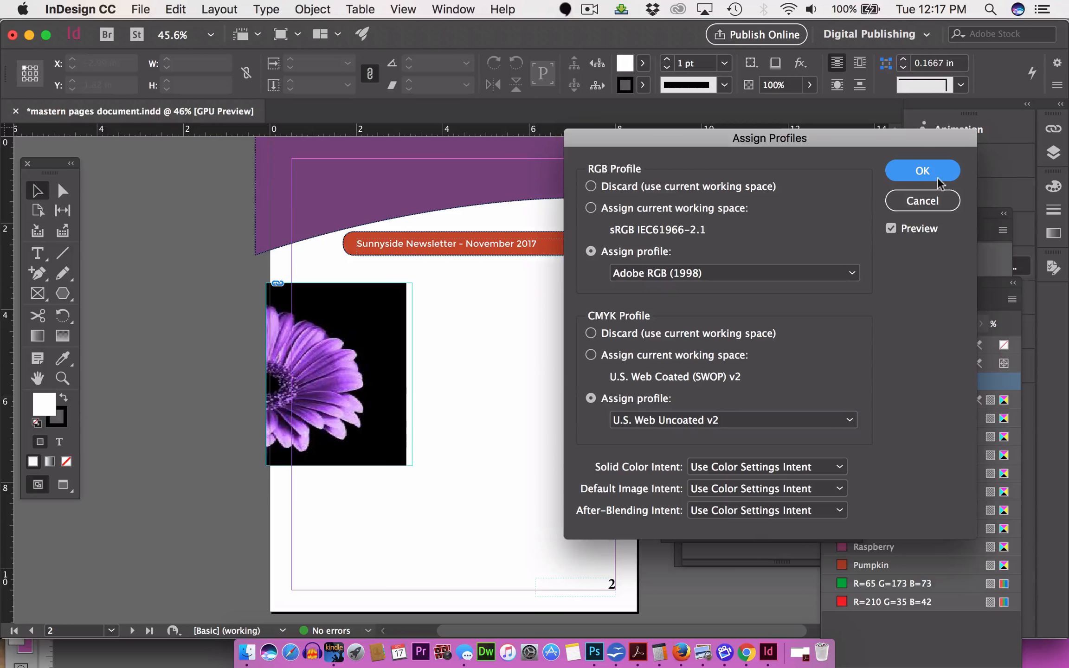
pyautogui.click(924, 172)
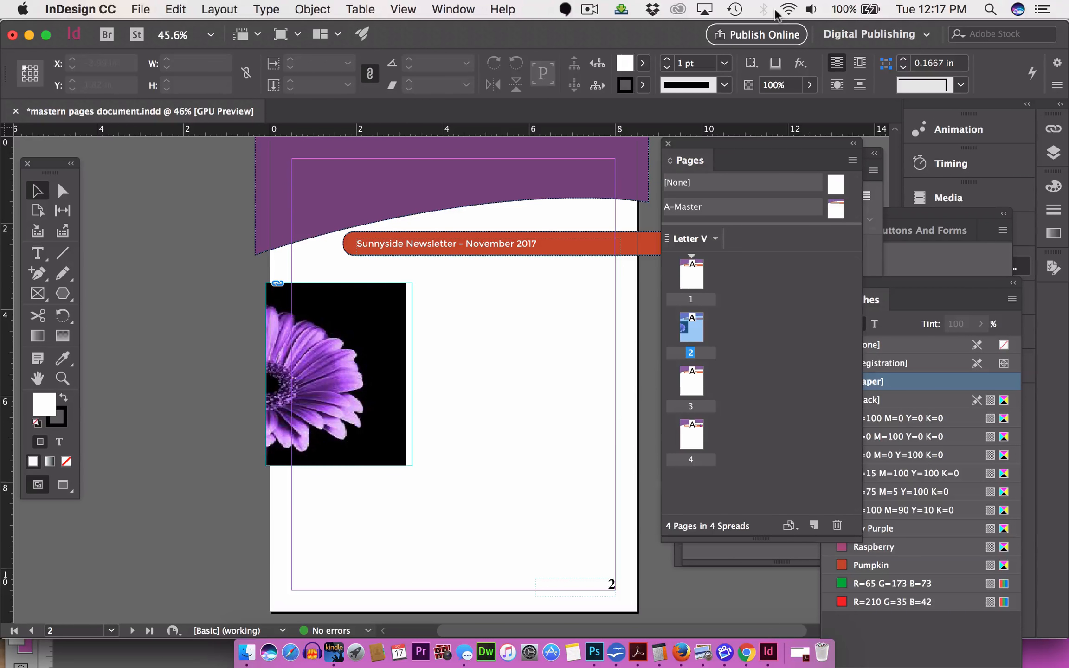
pyautogui.click(589, 9)
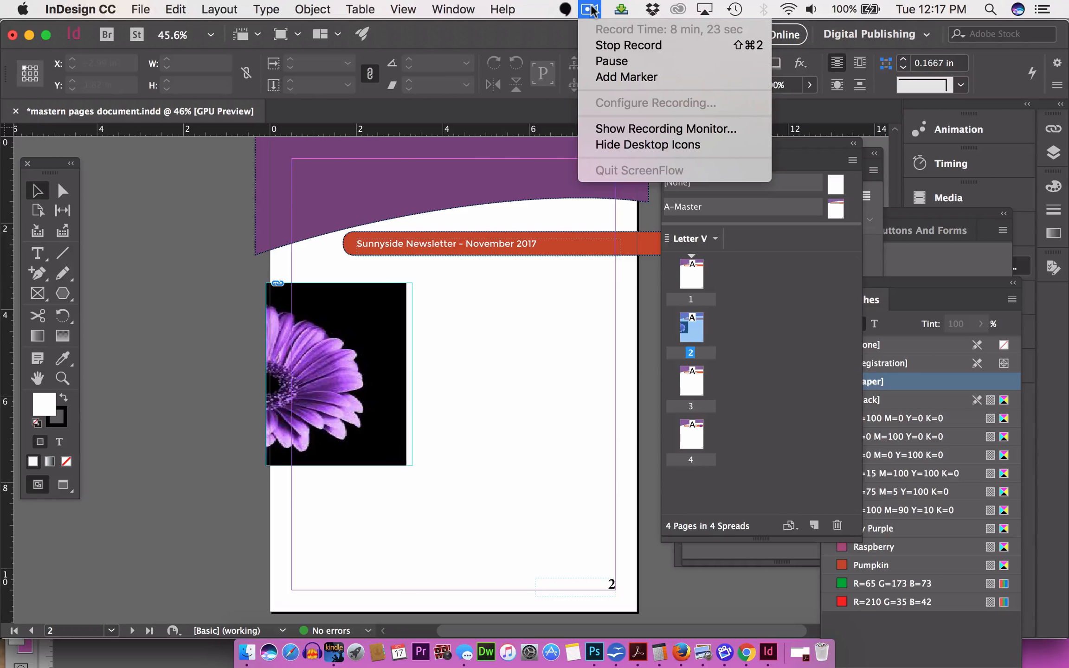
pyautogui.click(608, 61)
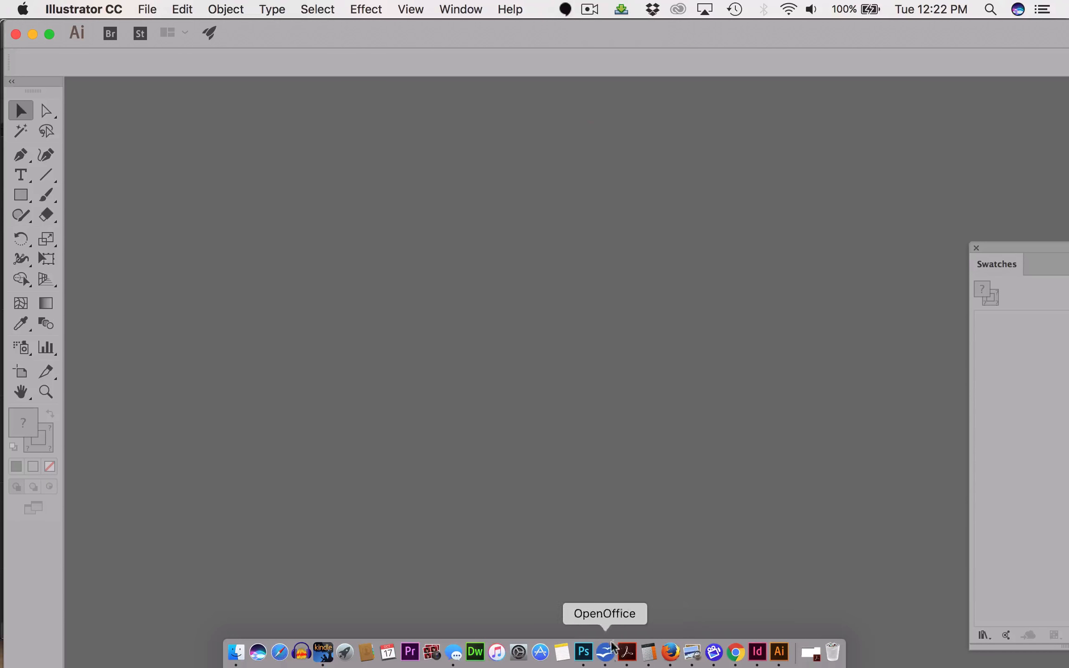
# Switch to Photoshop and review the RGB, CMYK, gray and spot working spaces and the management policies in its Color Settings
pyautogui.click(583, 652)
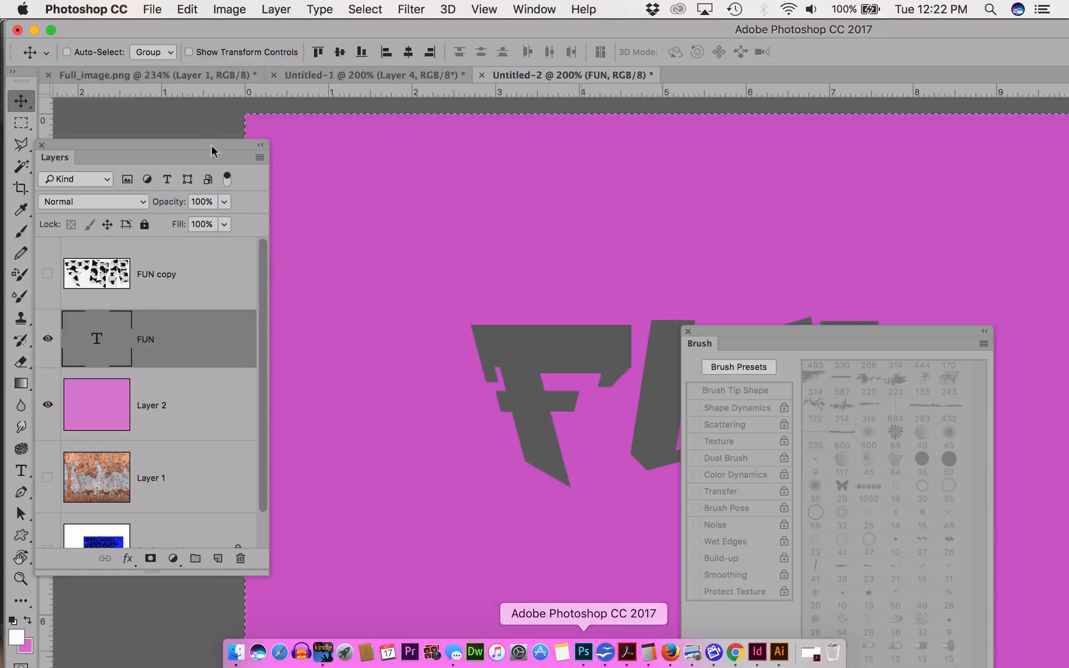
pyautogui.click(152, 10)
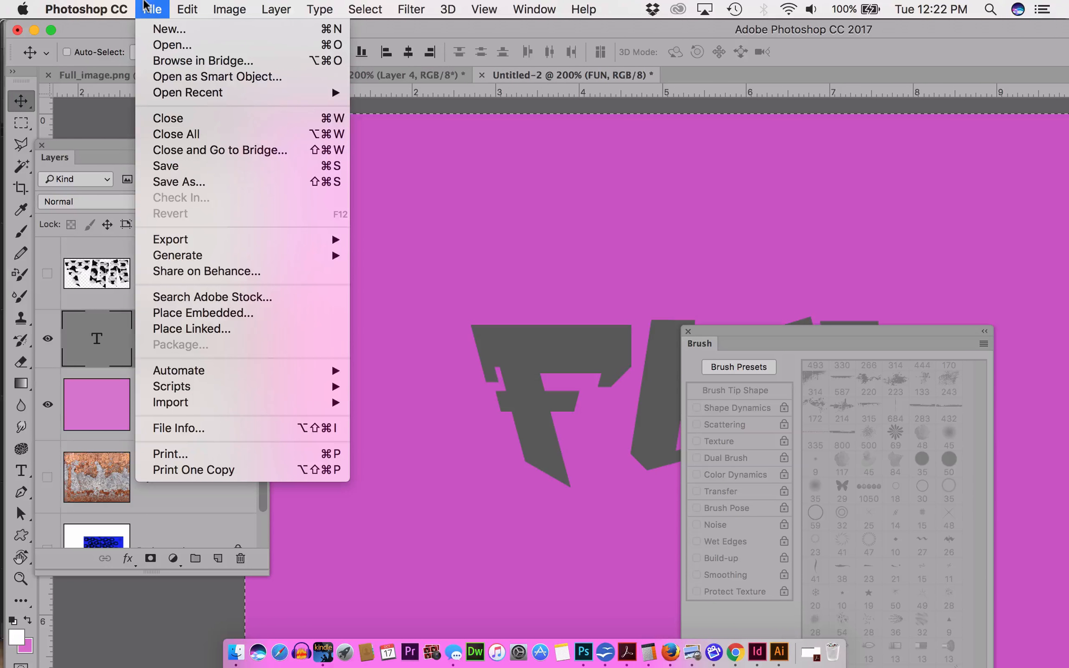
pyautogui.moveTo(187, 10)
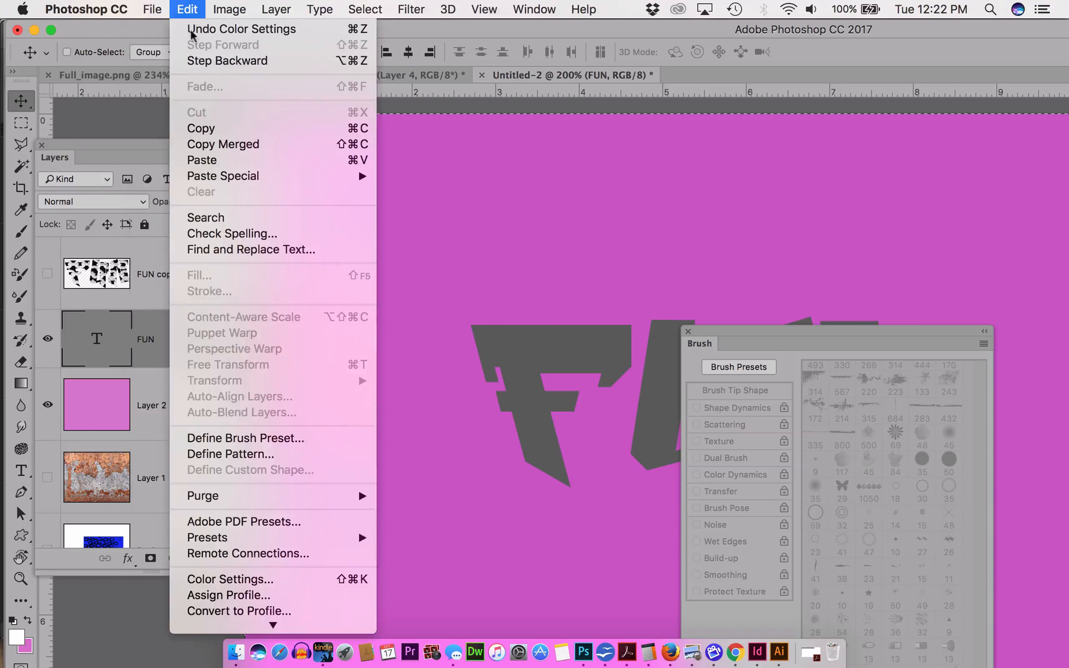
pyautogui.click(229, 579)
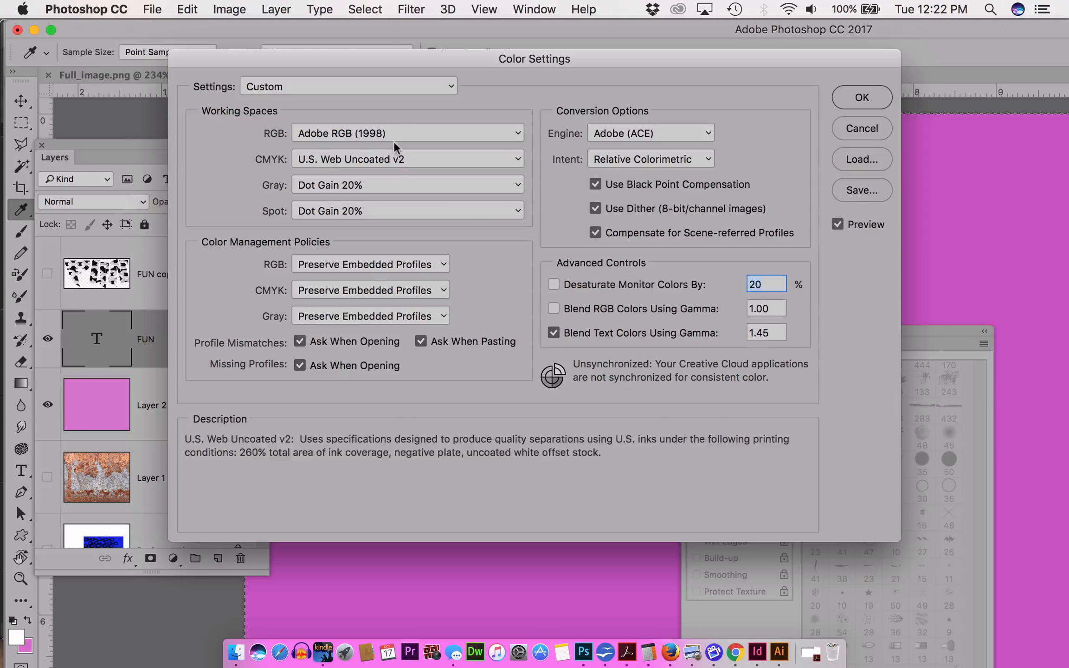
pyautogui.moveTo(389, 167)
pyautogui.moveTo(767, 111)
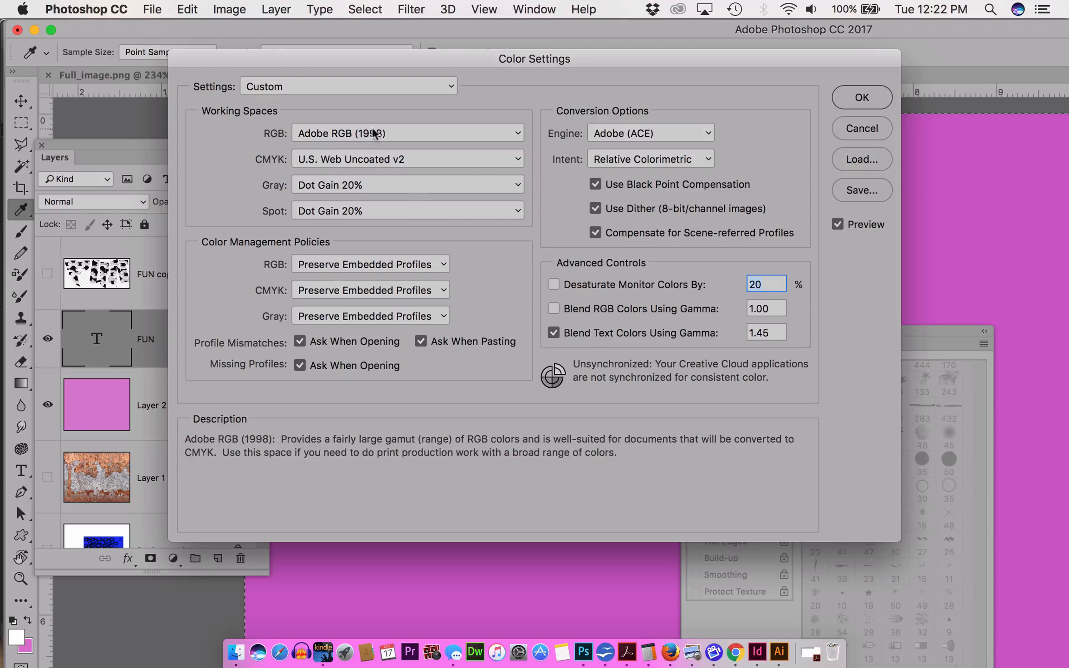
pyautogui.moveTo(355, 266)
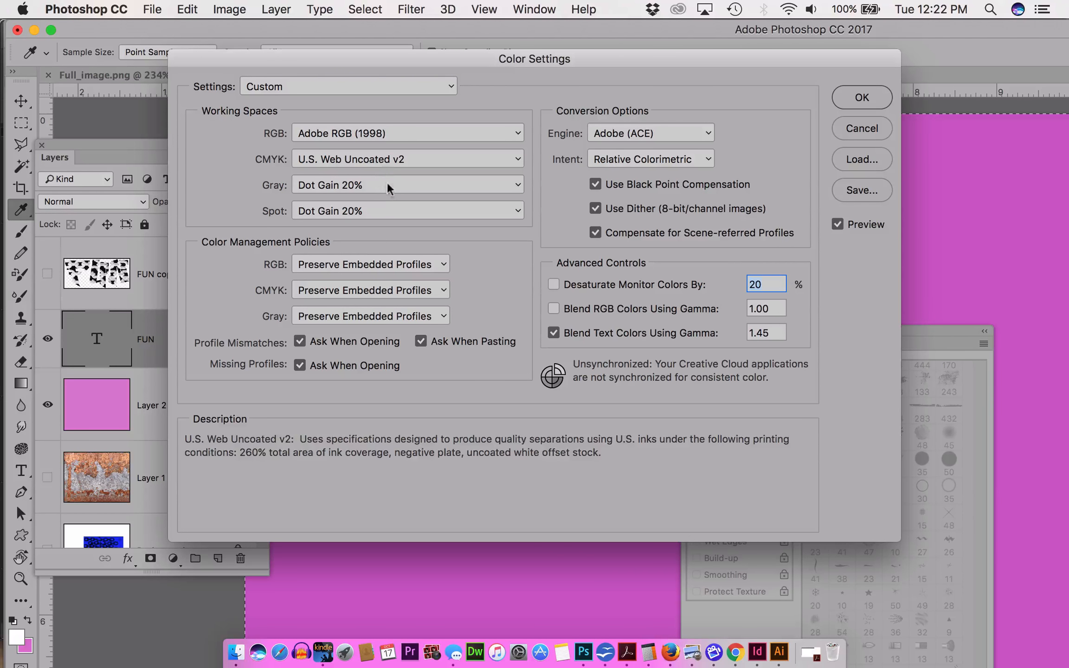
pyautogui.moveTo(387, 189)
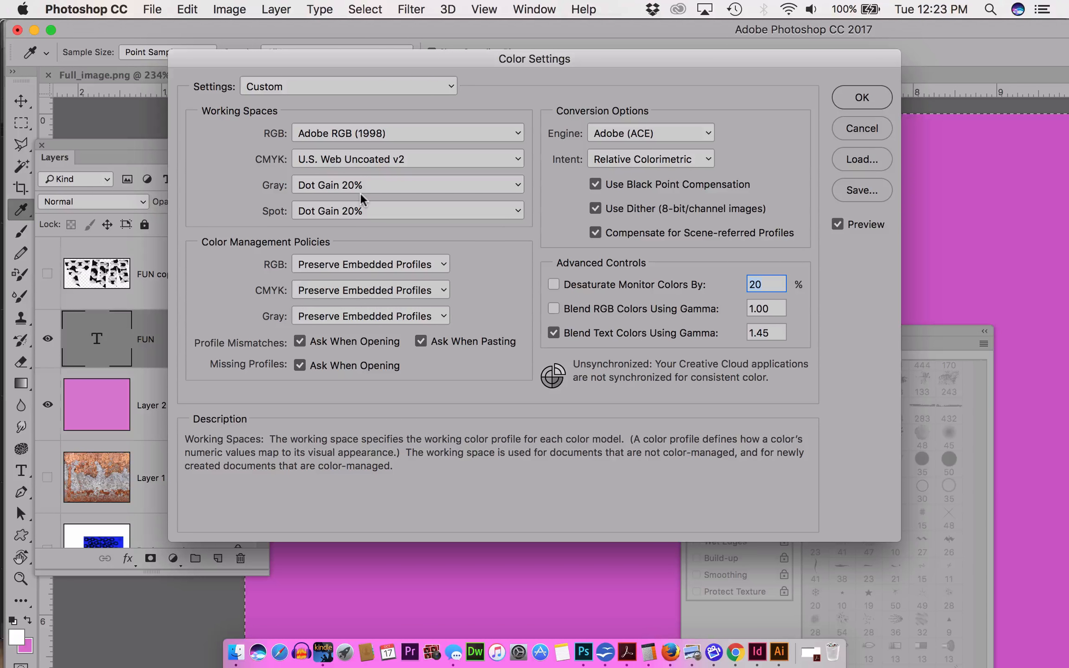
pyautogui.click(860, 98)
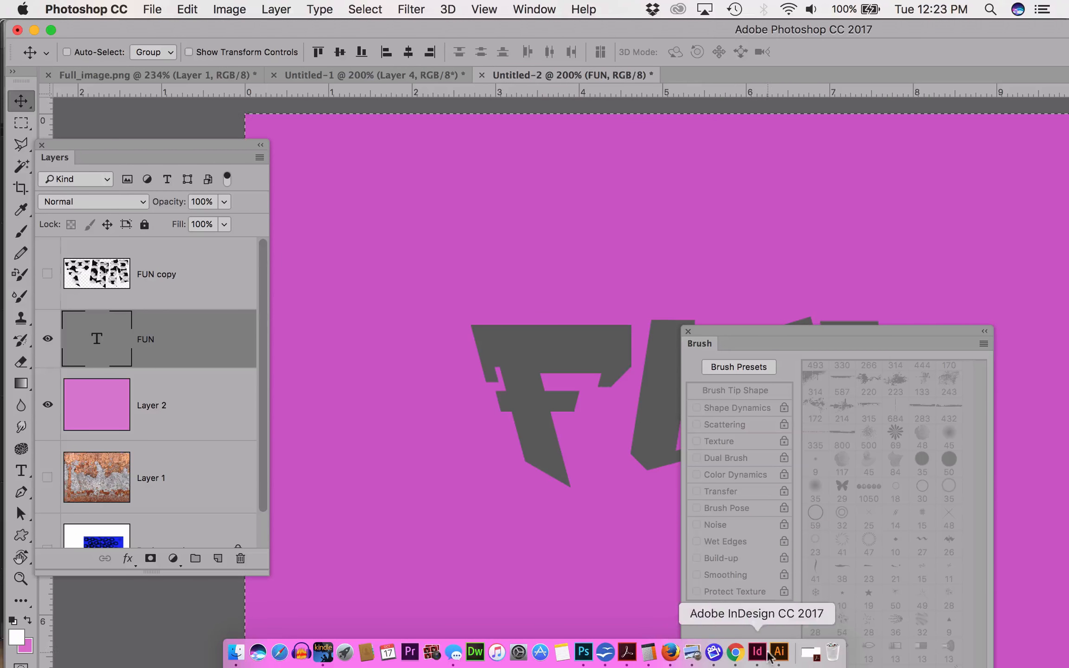
# Switch to Illustrator, open the recent file GreenHeart_Poster.ai and bring the whole poster into view
pyautogui.click(779, 651)
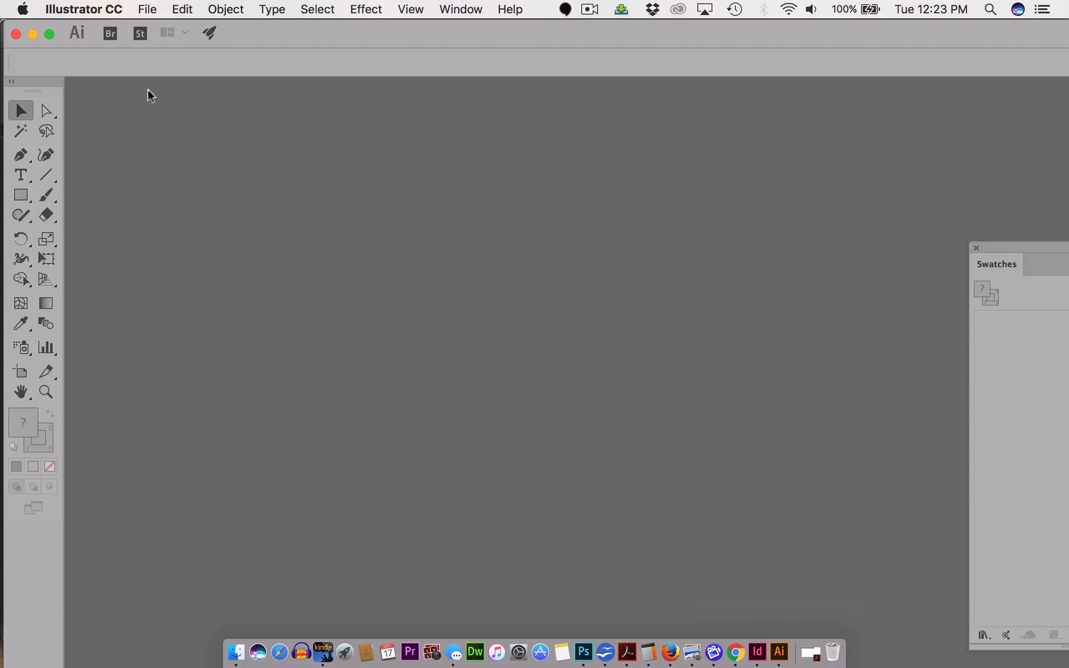
pyautogui.click(147, 9)
pyautogui.moveTo(161, 83)
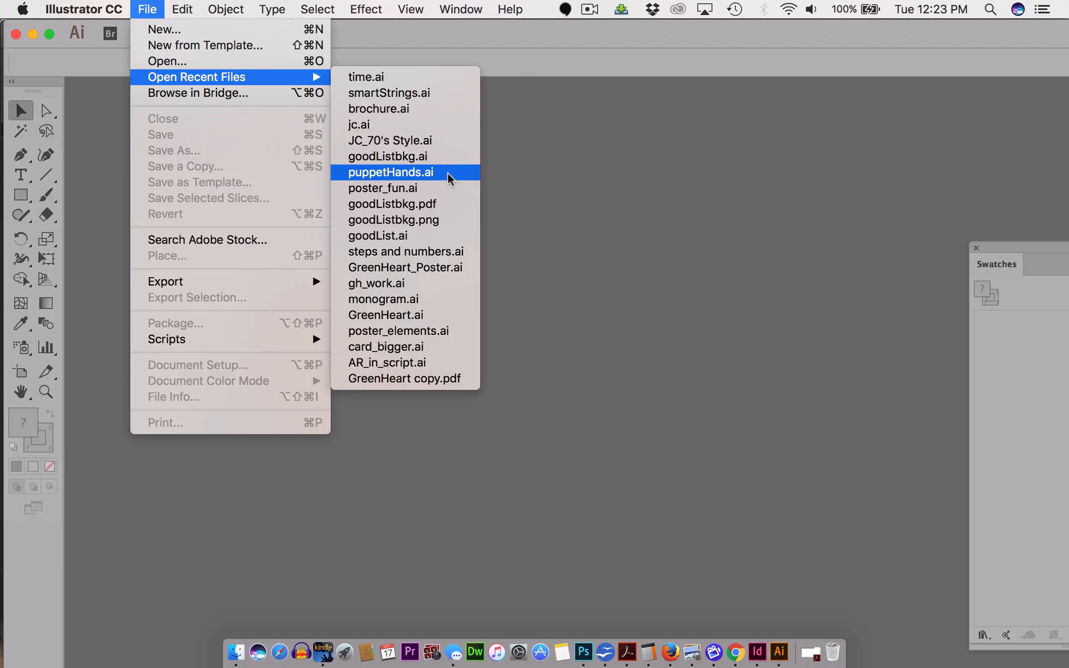
pyautogui.click(429, 265)
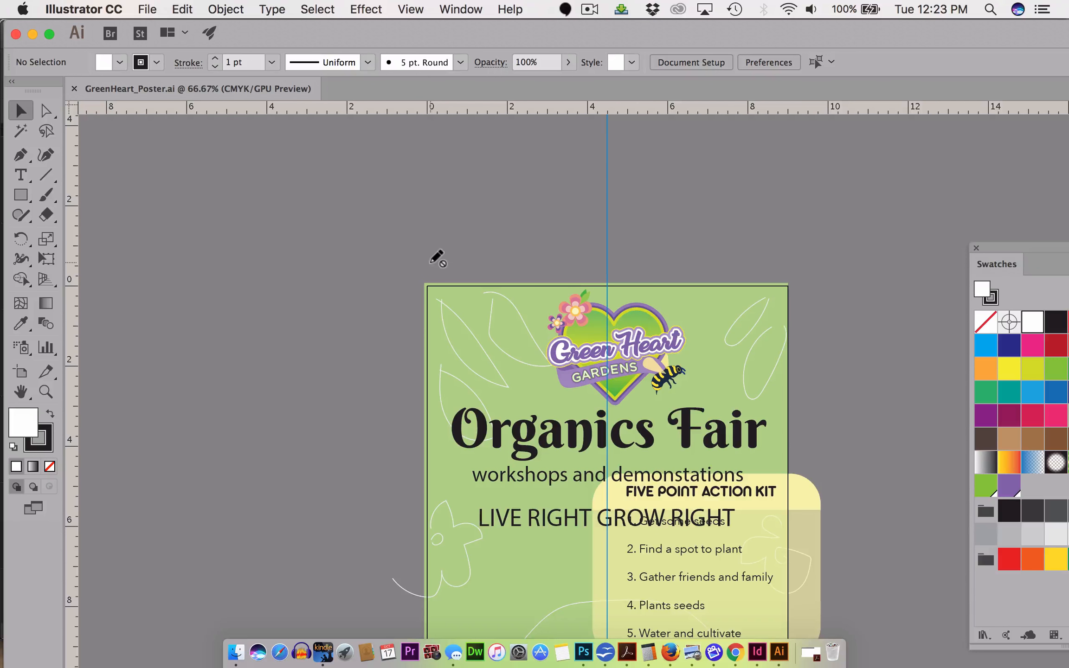
pyautogui.scroll(-10, 436, 253)
pyautogui.hscroll(5, 436, 252)
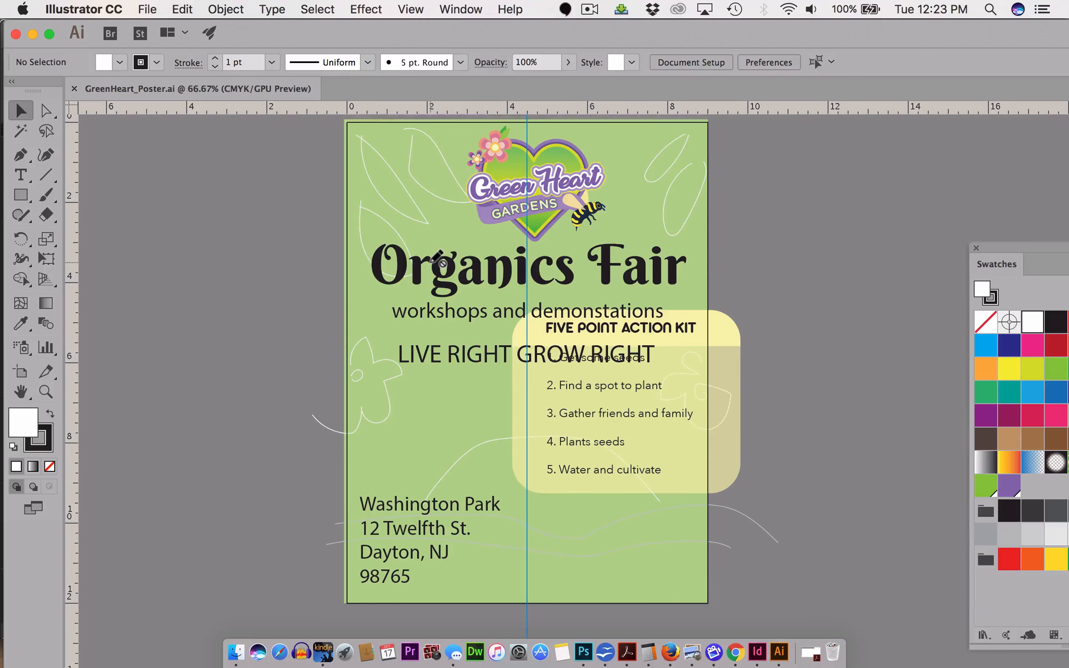
pyautogui.scroll(1, 438, 258)
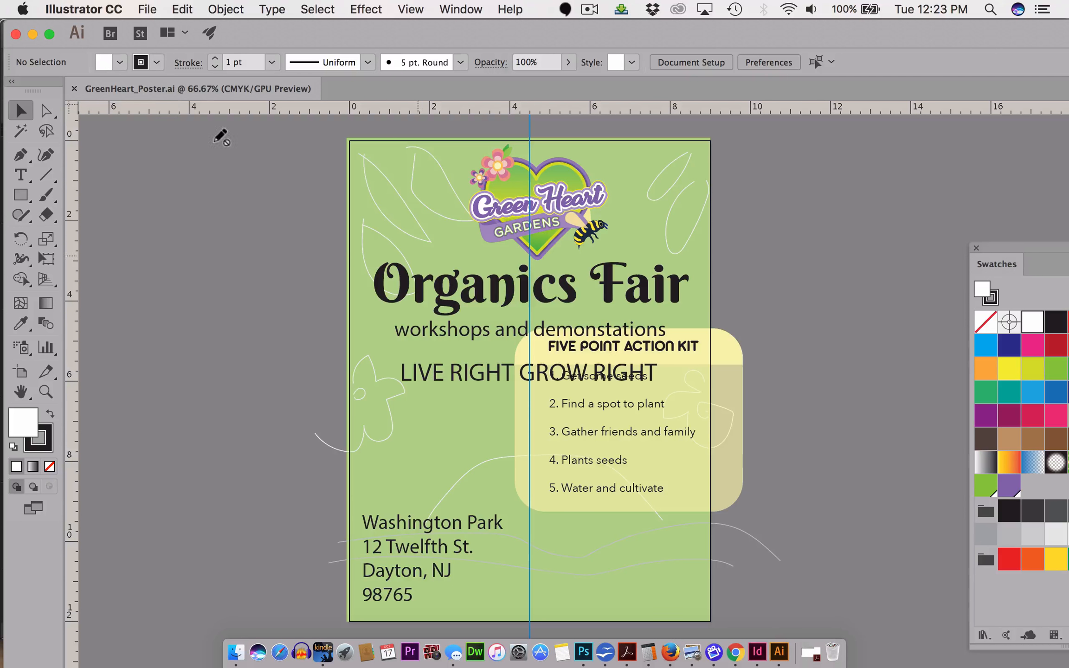
# Set the RGB working space to Adobe RGB (1998) in Illustrator's Color Settings
pyautogui.click(146, 9)
pyautogui.moveTo(182, 10)
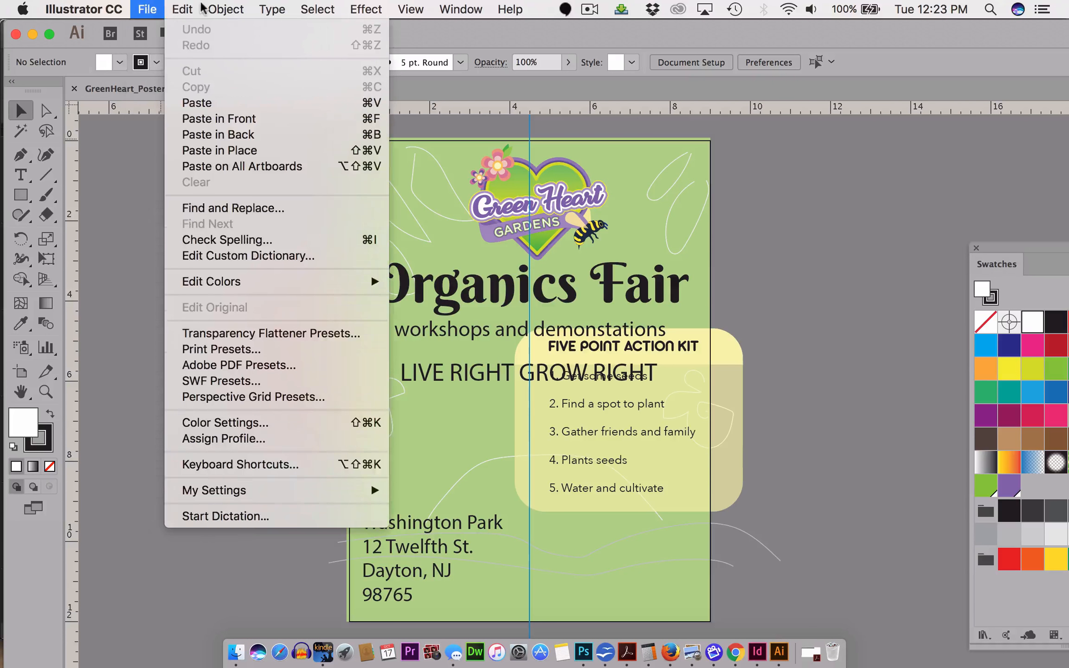
pyautogui.click(262, 423)
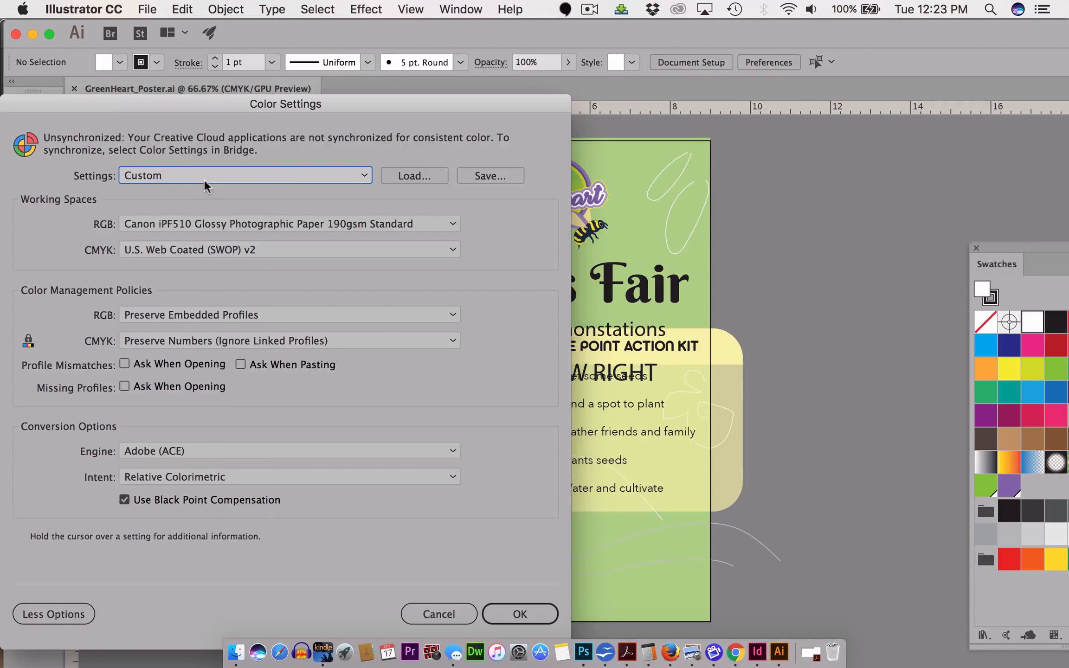
pyautogui.moveTo(115, 104); pyautogui.dragTo(165, 81)
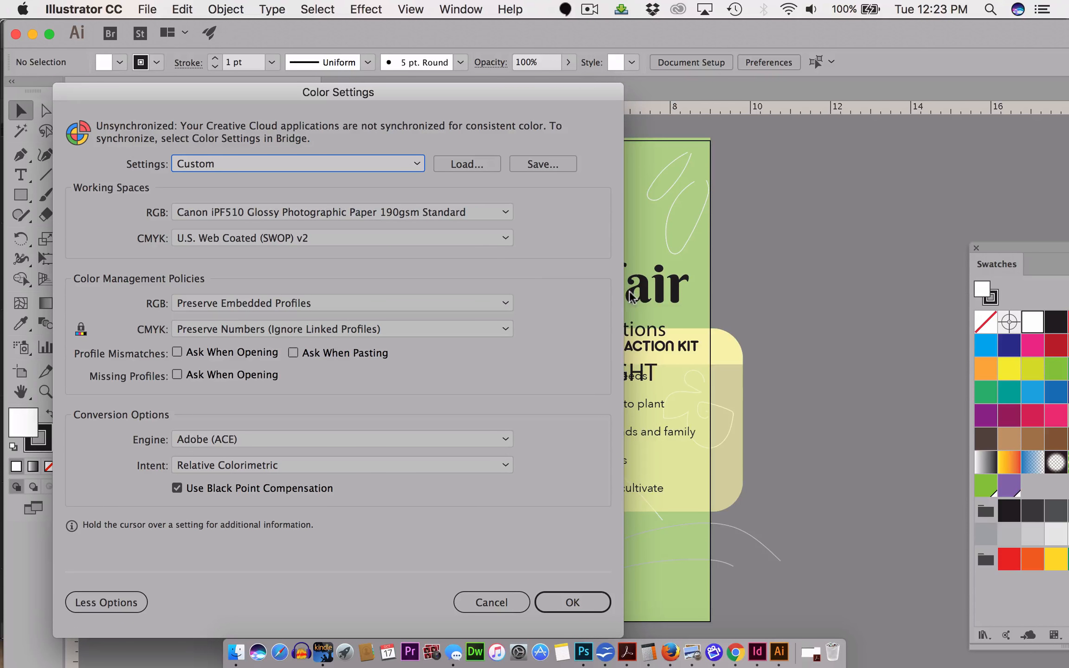
pyautogui.click(446, 214)
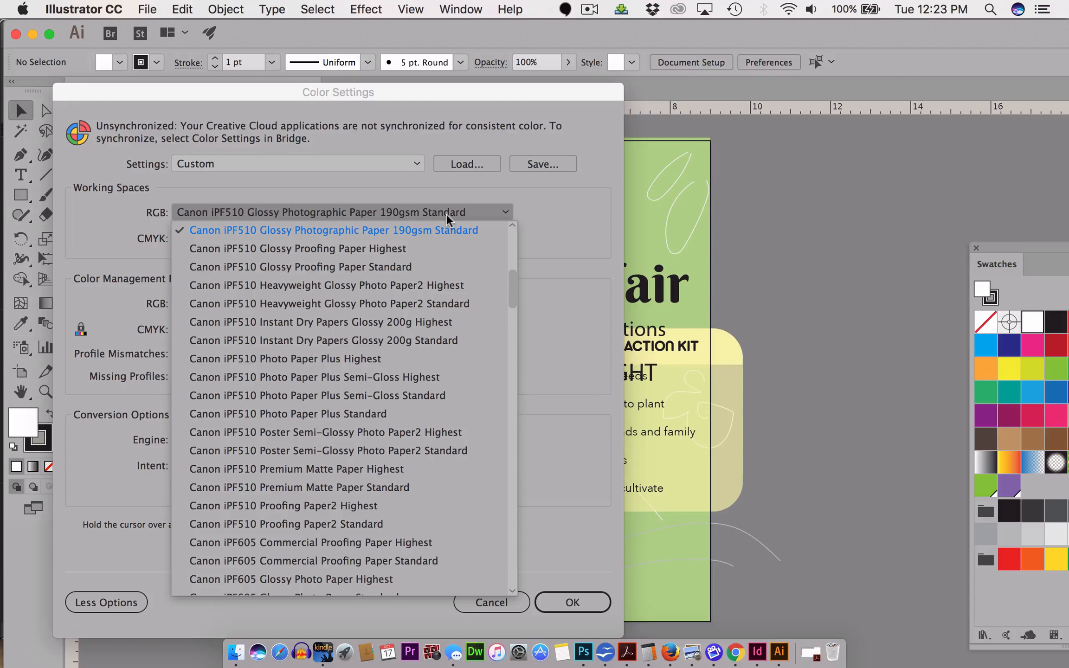
pyautogui.click(503, 300)
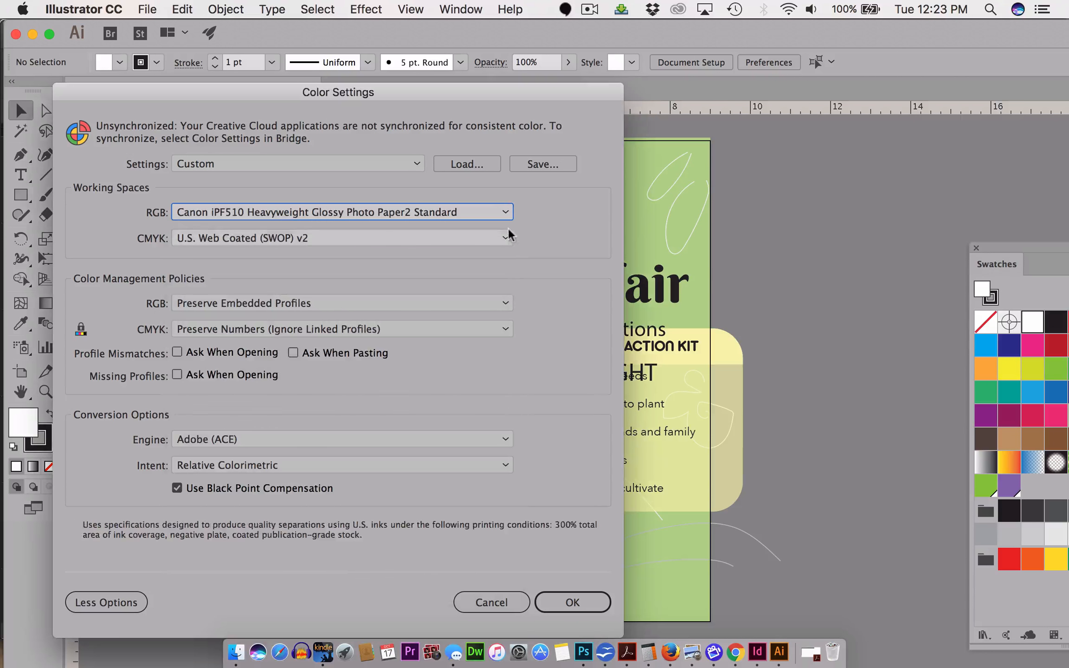
pyautogui.click(506, 212)
pyautogui.click(506, 301)
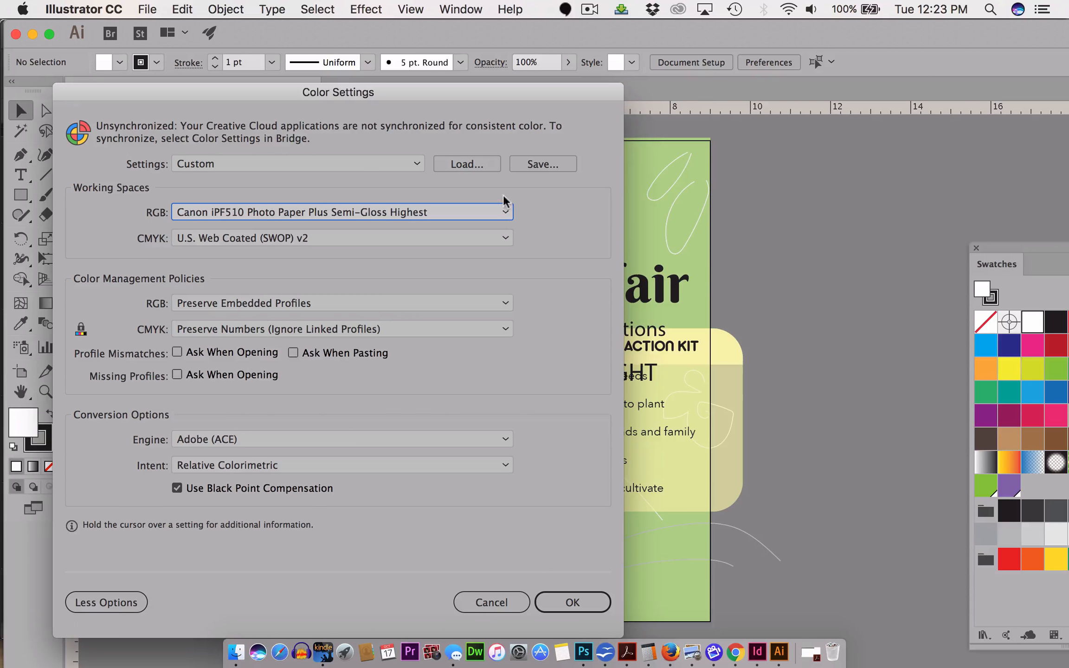
pyautogui.click(503, 210)
pyautogui.moveTo(510, 291); pyautogui.dragTo(510, 190)
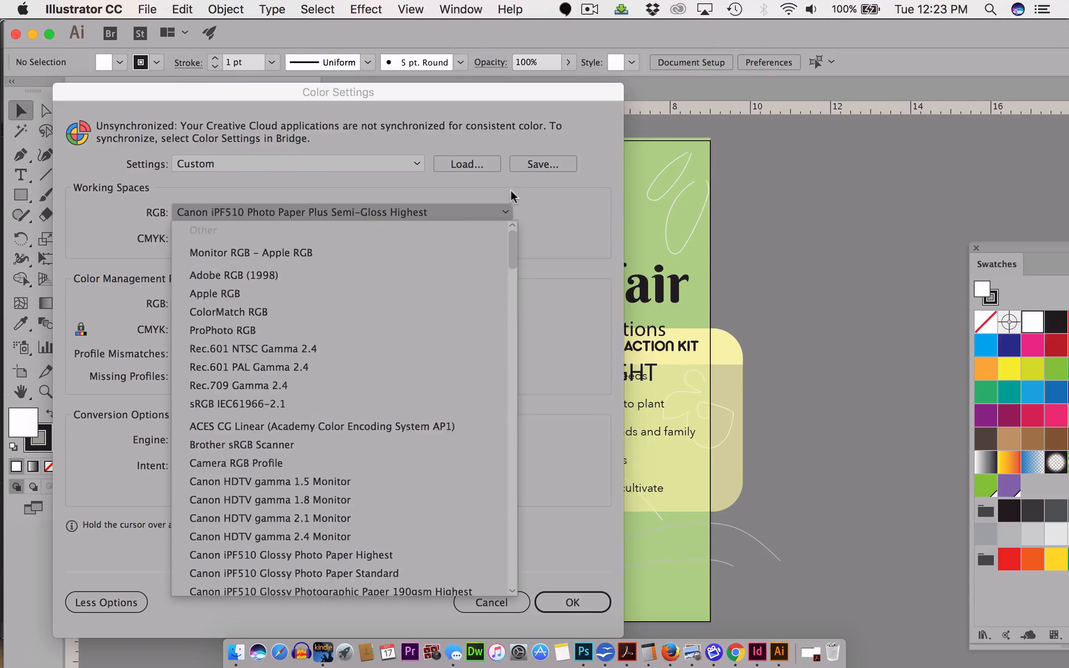
pyautogui.click(269, 274)
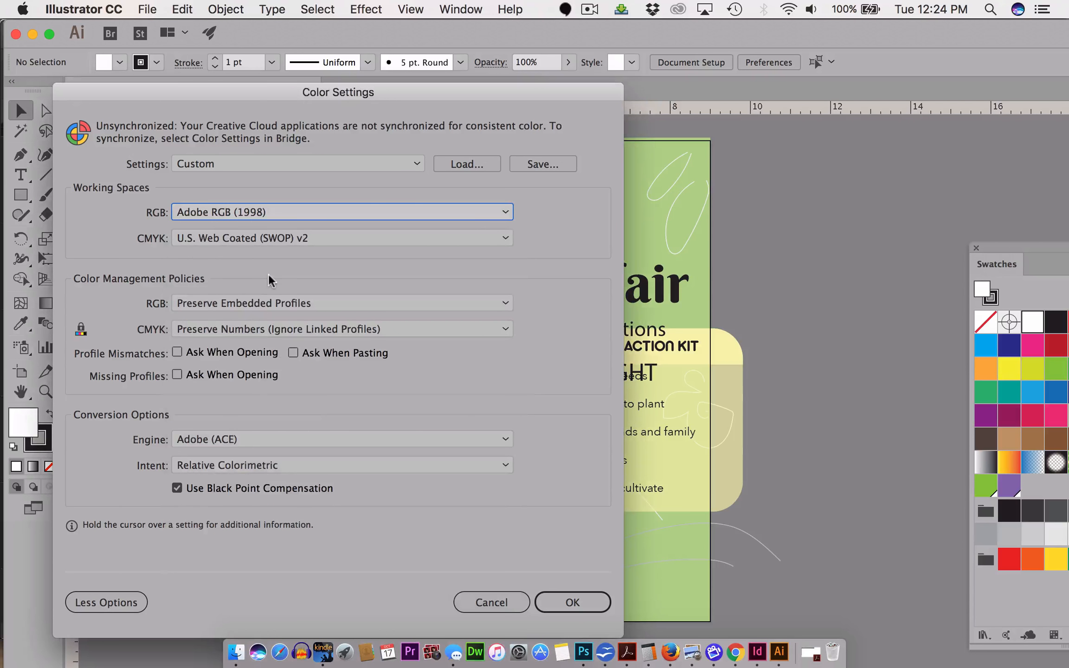
# Set the CMYK working space to U.S. Web Uncoated v2 and apply the color settings
pyautogui.click(282, 240)
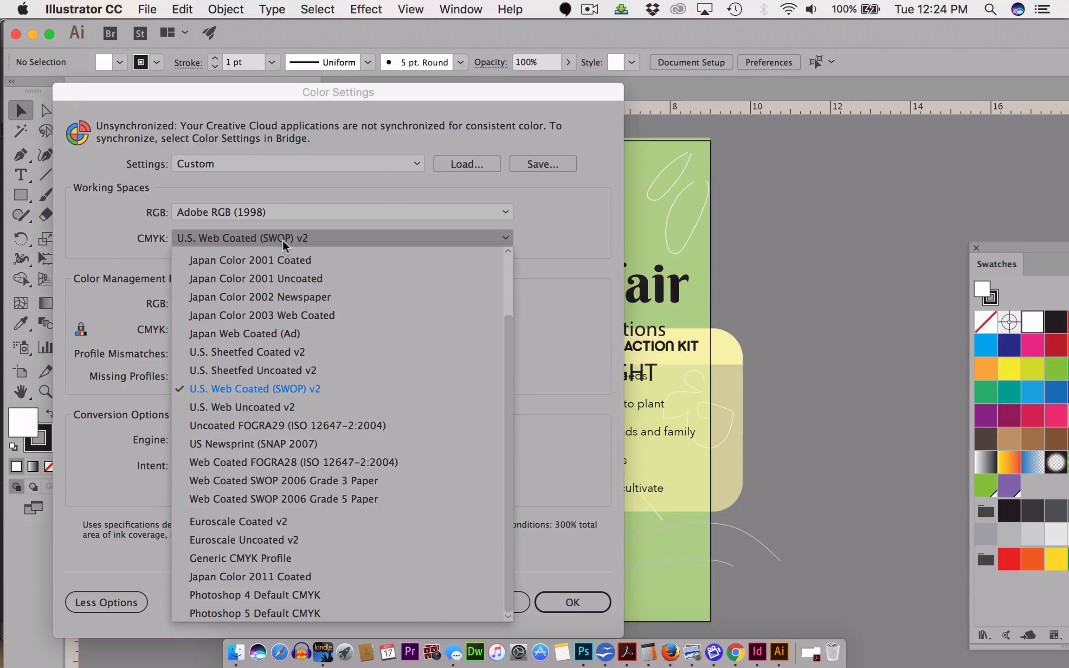
pyautogui.click(260, 403)
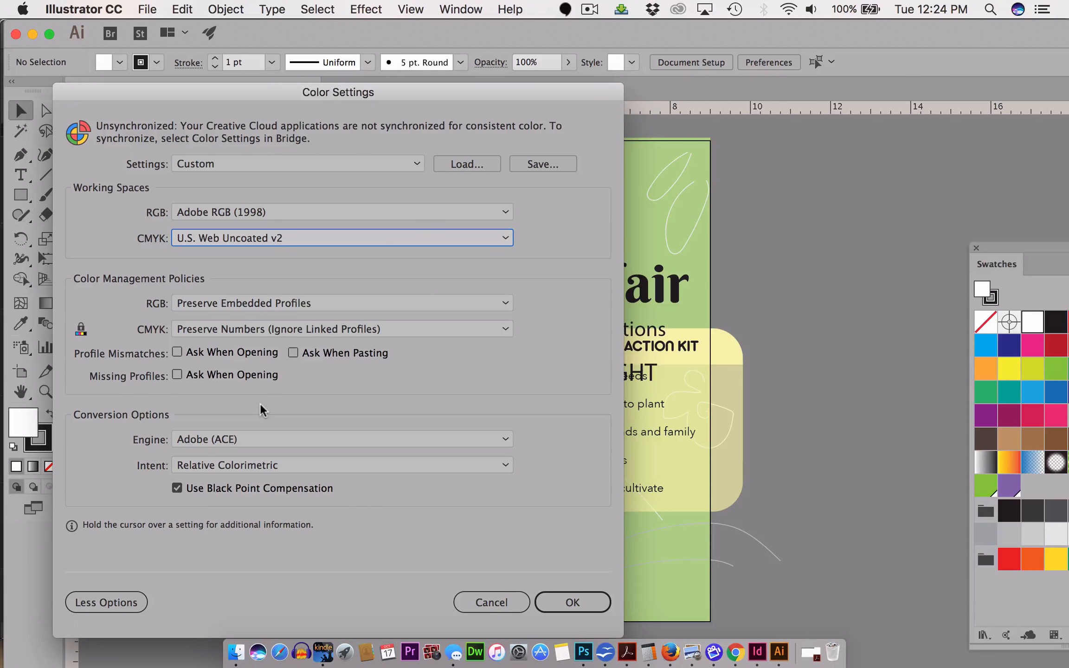
pyautogui.click(573, 602)
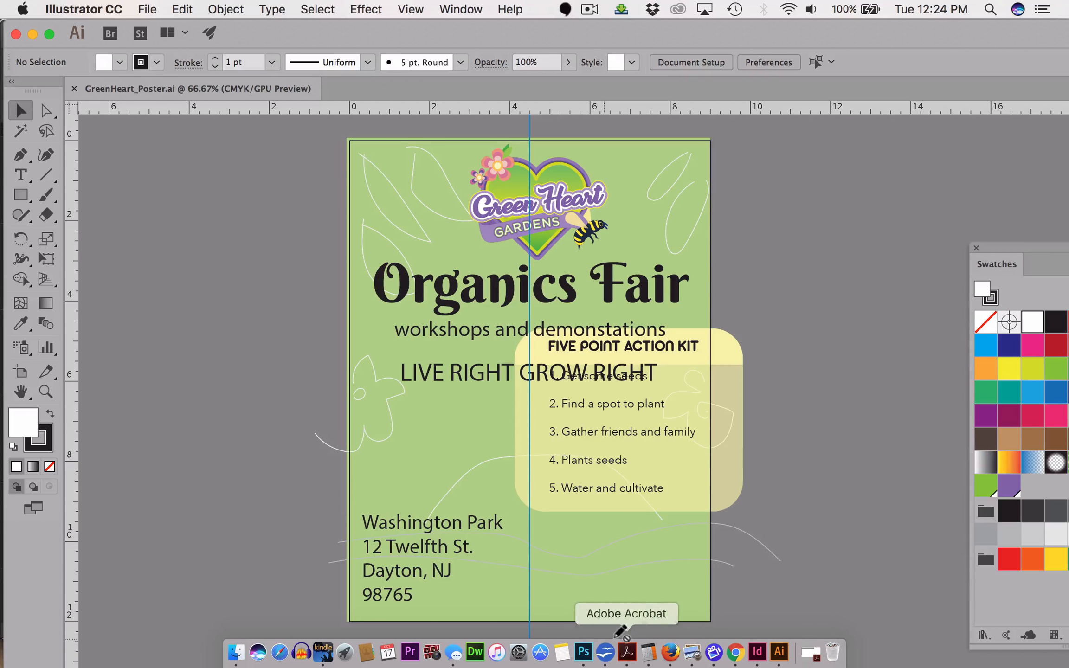
# Switch to Photoshop and open purpleflower.jpg from the Desktop, assigning it the working RGB profile Adobe RGB (1998)
pyautogui.click(584, 652)
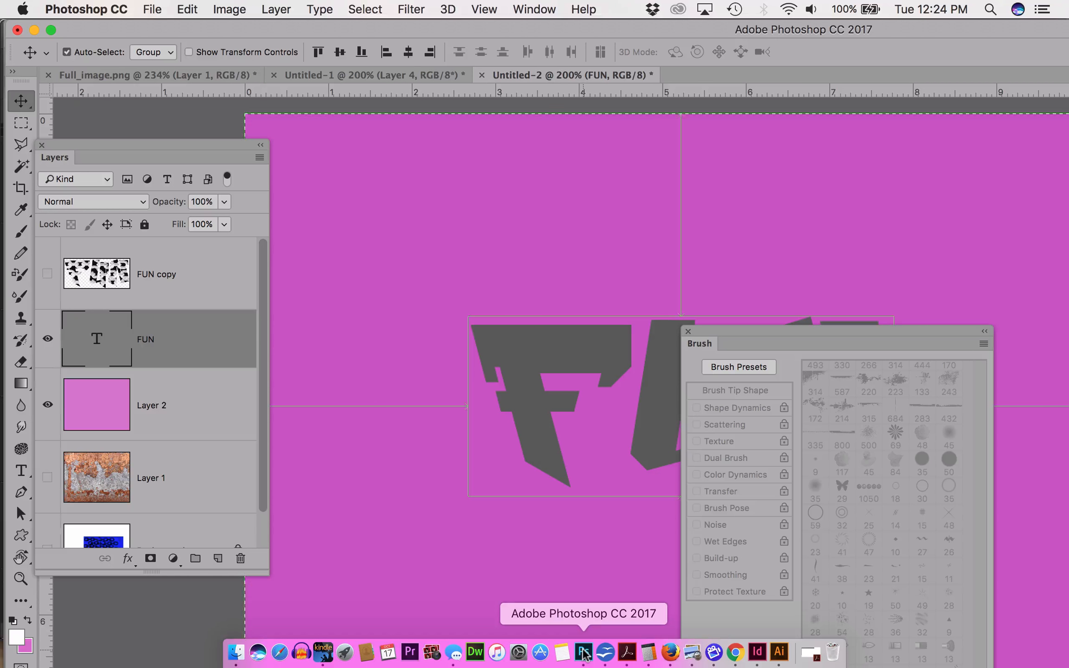
pyautogui.press('super+o')
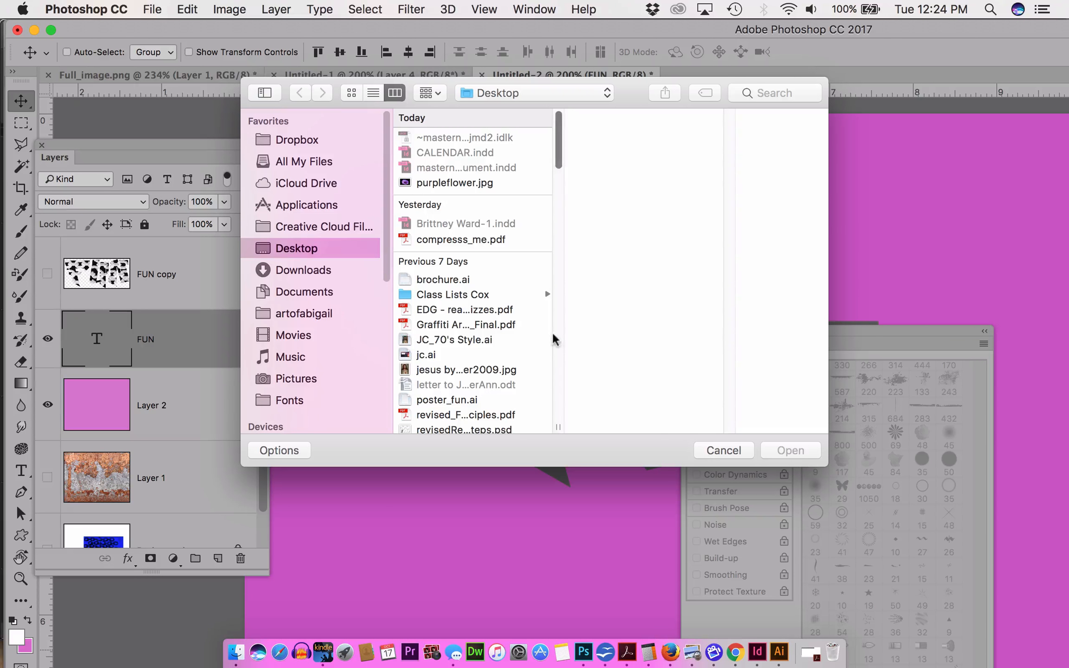
pyautogui.click(457, 182)
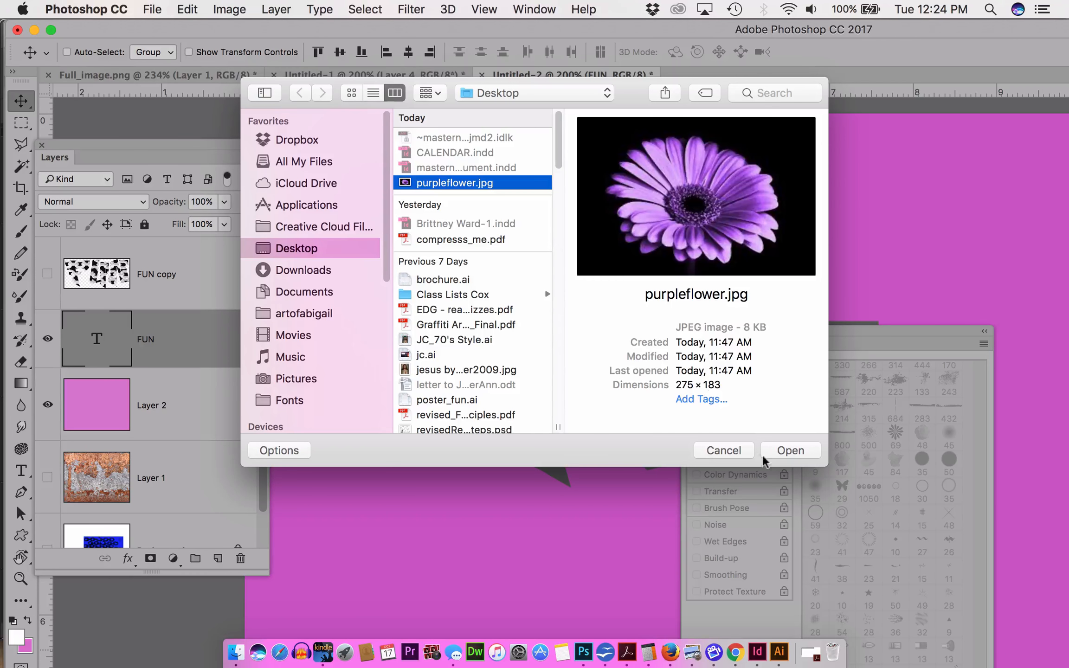
pyautogui.click(788, 450)
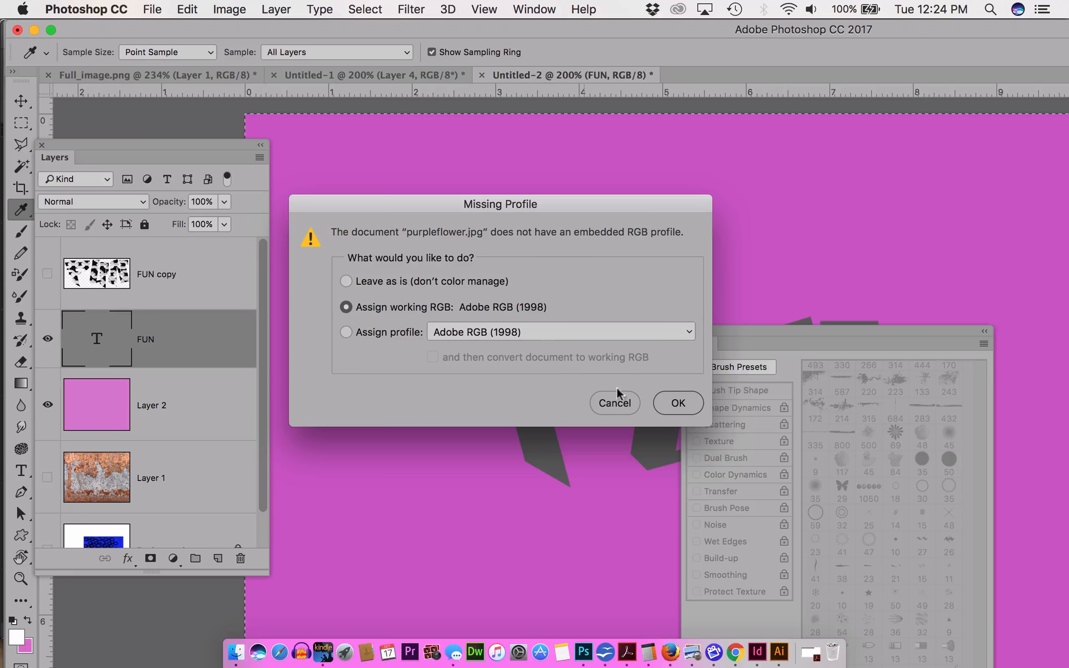
pyautogui.click(679, 403)
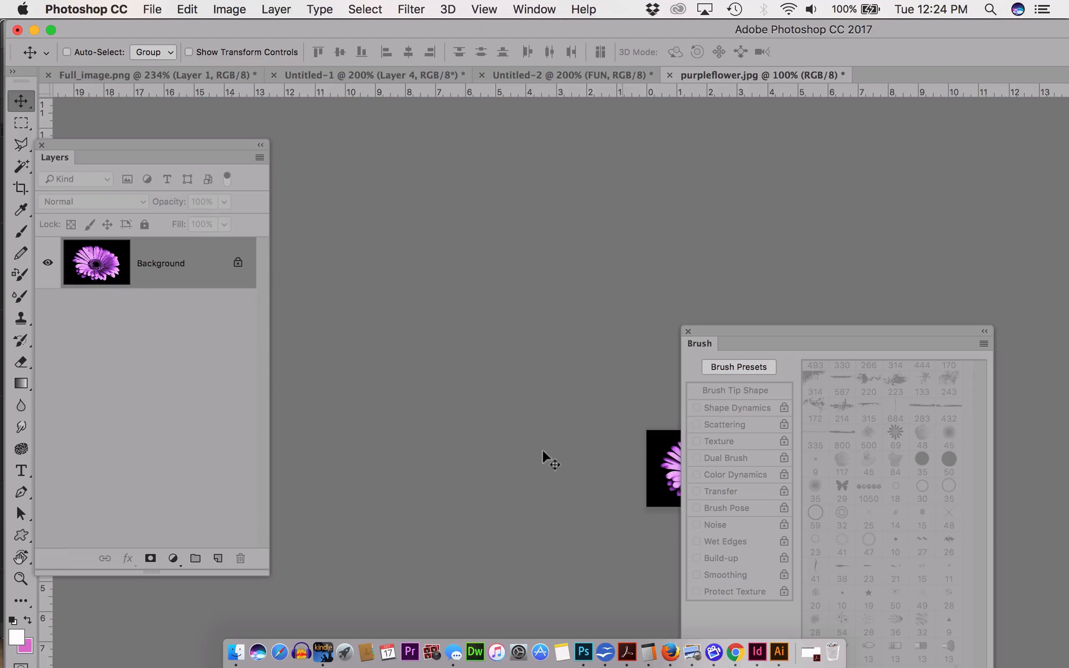
# Move the Brush panel clear of the flower image and enlarge purpleflower.jpg to 300%
pyautogui.moveTo(716, 326); pyautogui.dragTo(896, 351)
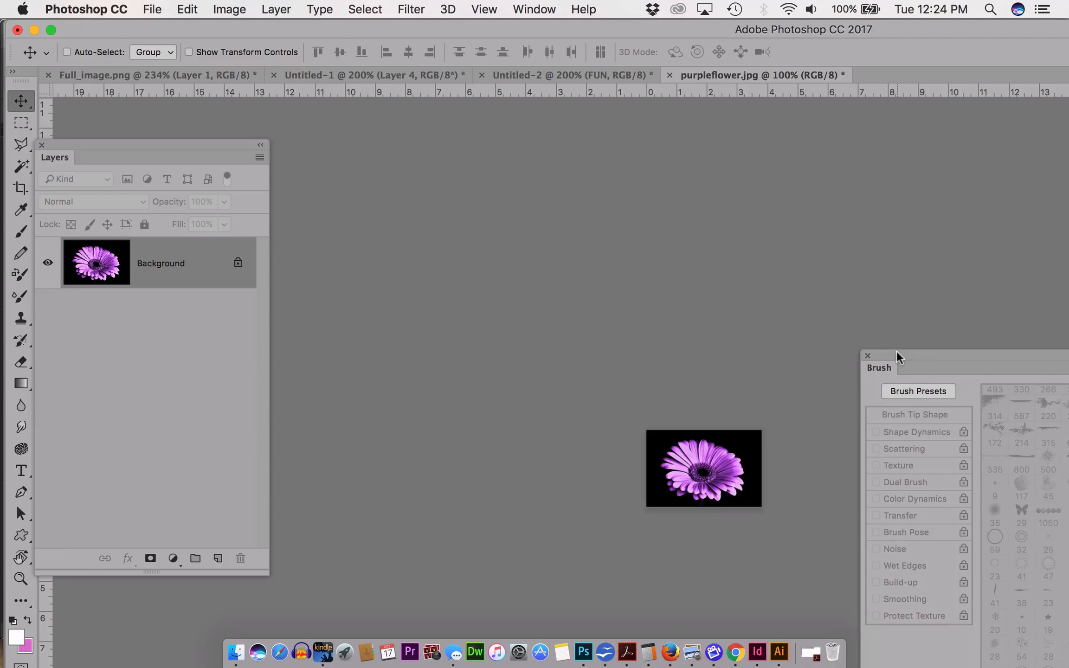
pyautogui.press('z')
pyautogui.click(706, 493)
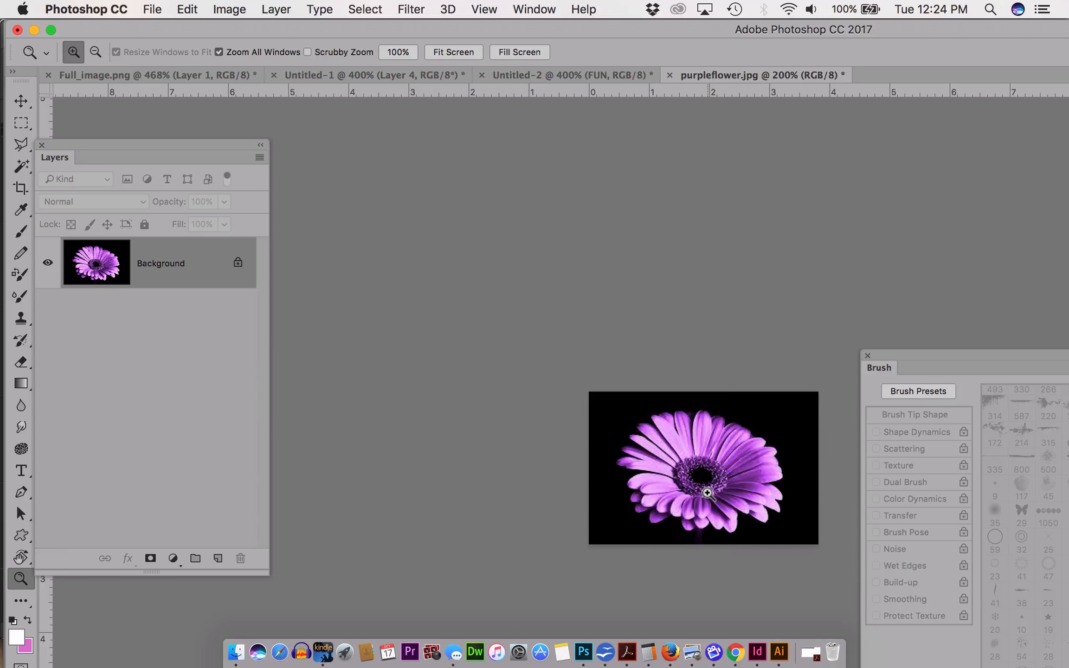
pyautogui.click(707, 493)
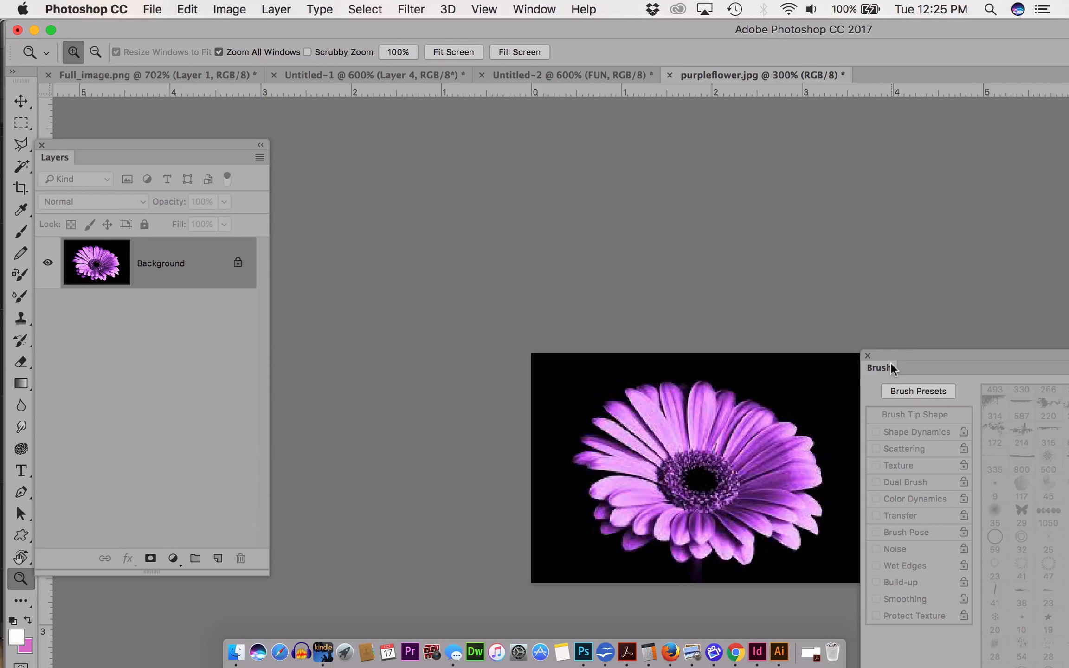
pyautogui.moveTo(898, 355); pyautogui.dragTo(968, 239)
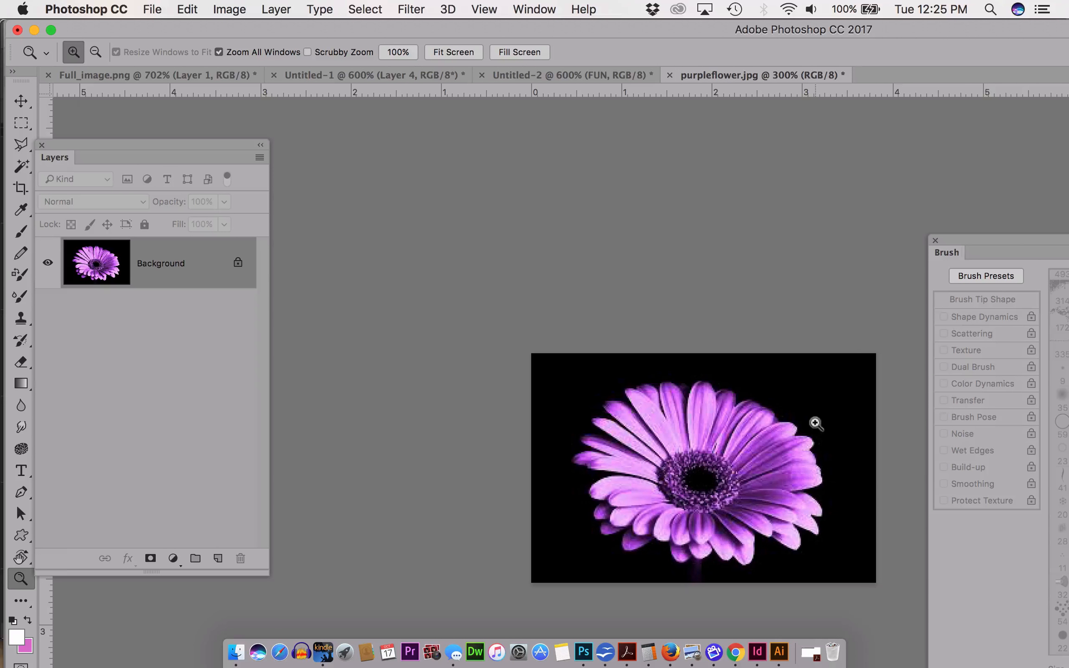
# Review the RGB and CMYK working spaces in Photoshop's Color Settings
pyautogui.click(148, 8)
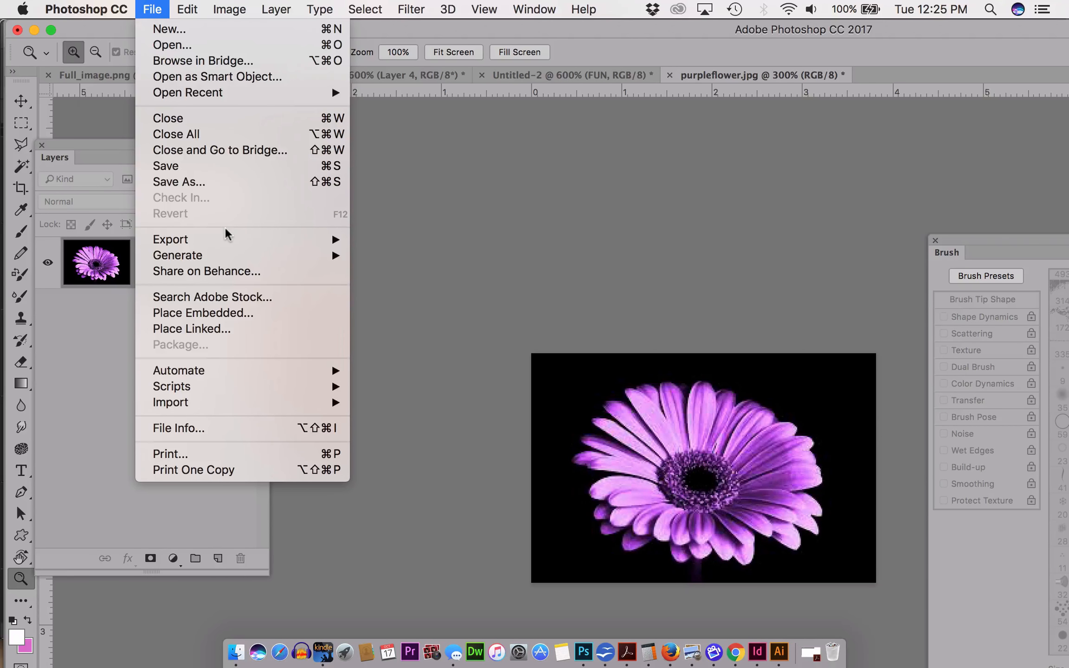
pyautogui.moveTo(187, 10)
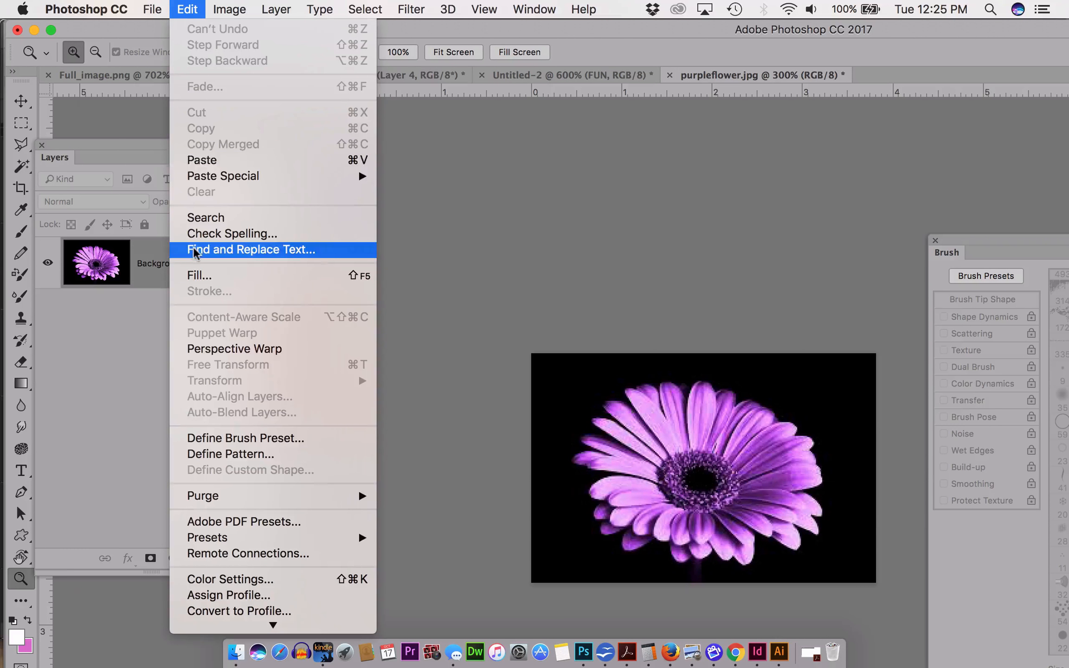
pyautogui.click(236, 579)
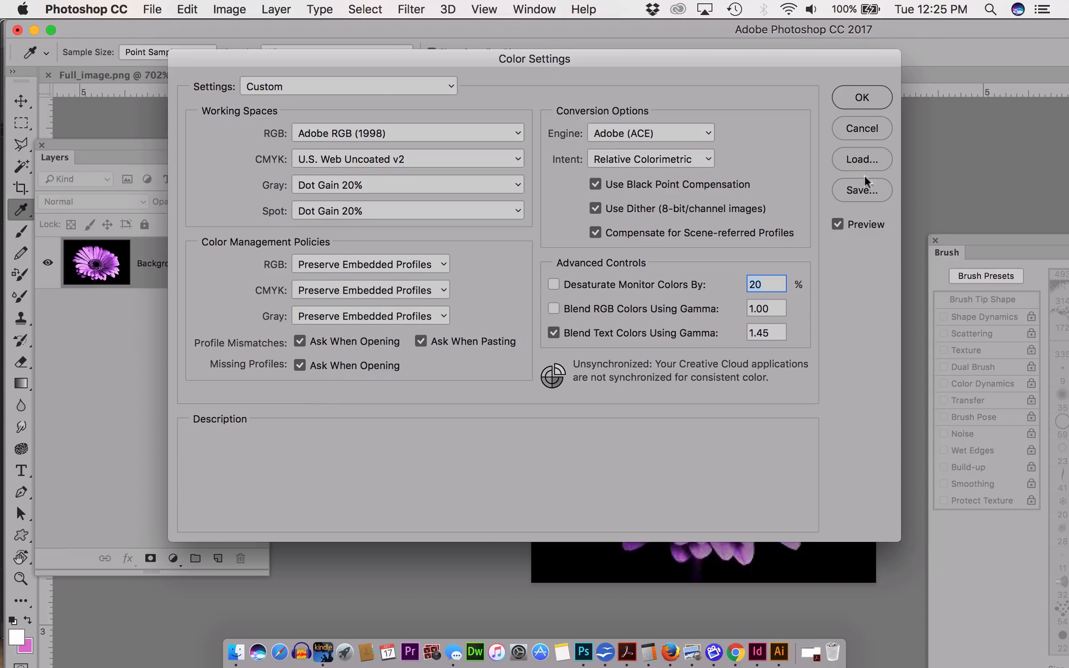
pyautogui.click(853, 100)
pyautogui.press('z')
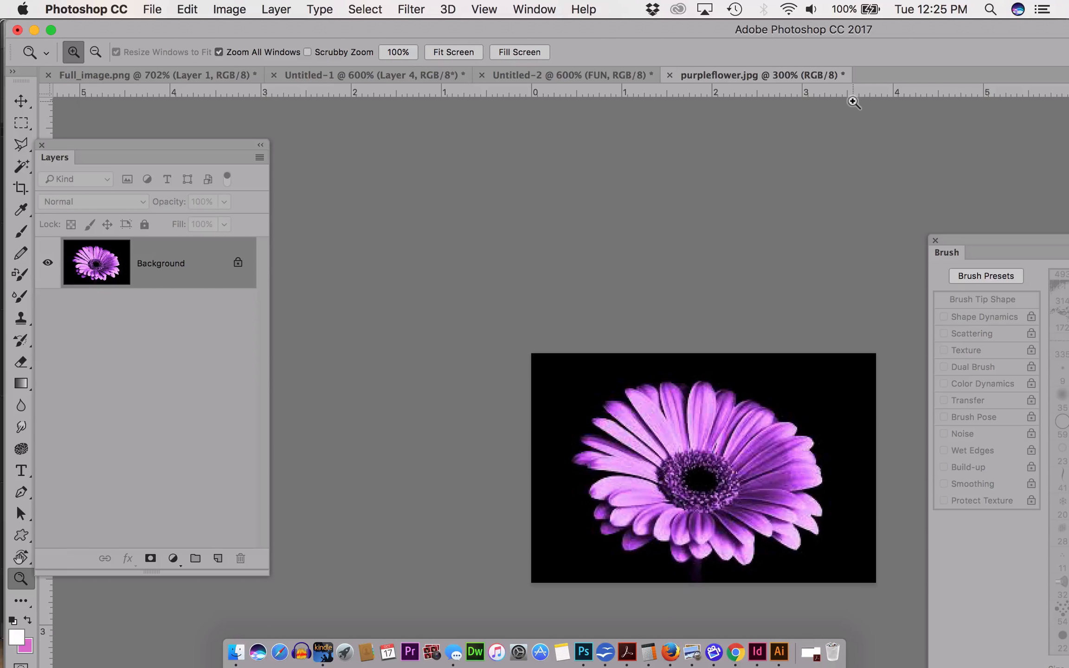
# Close and reopen purpleflower.jpg, assigning the Adobe RGB (1998) profile with conversion to working RGB
pyautogui.press('super+w')
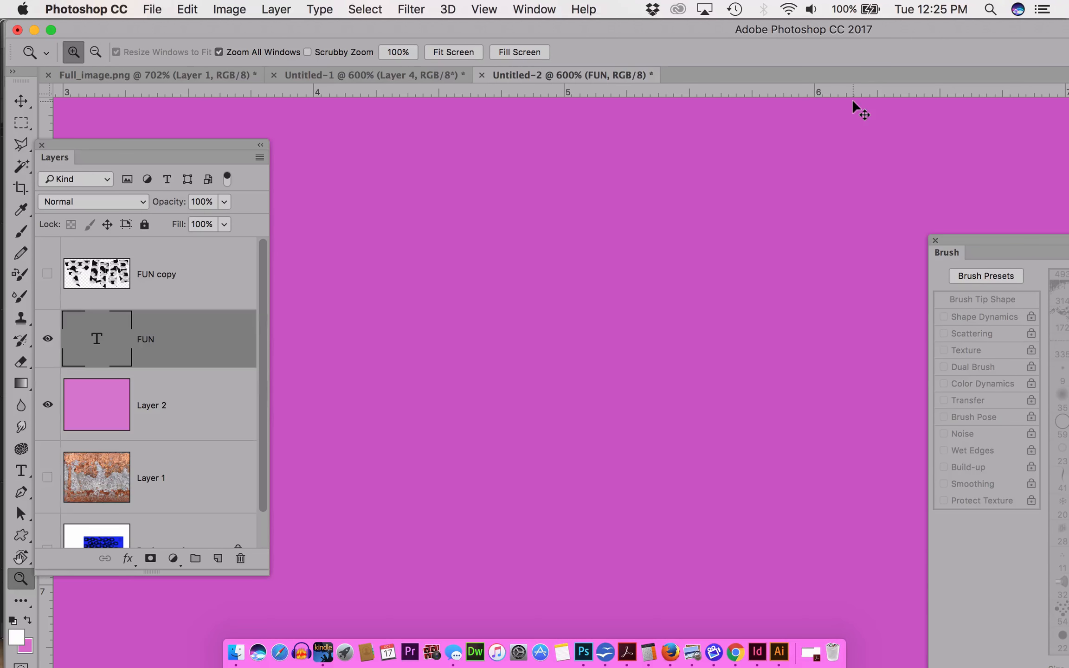
pyautogui.press('super+o')
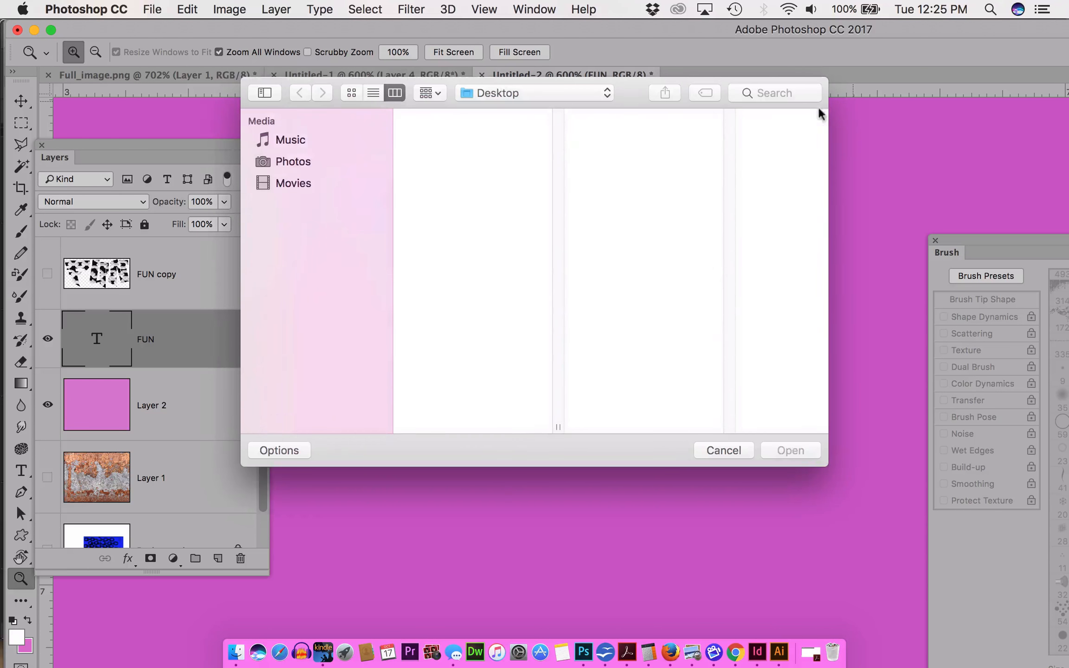
pyautogui.doubleClick(455, 182)
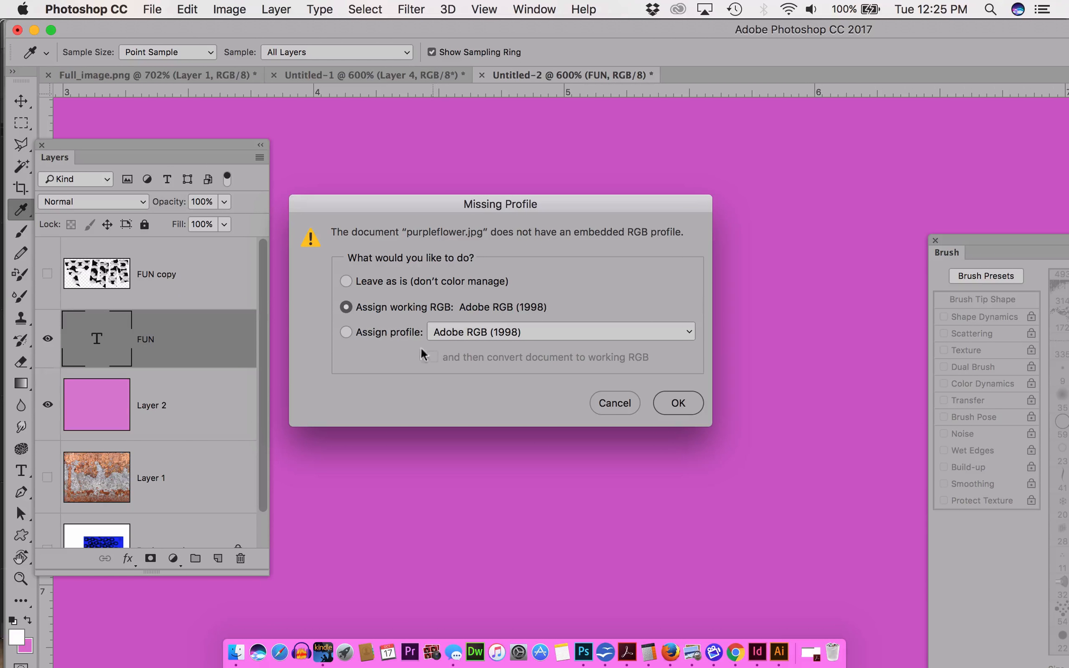
pyautogui.click(371, 333)
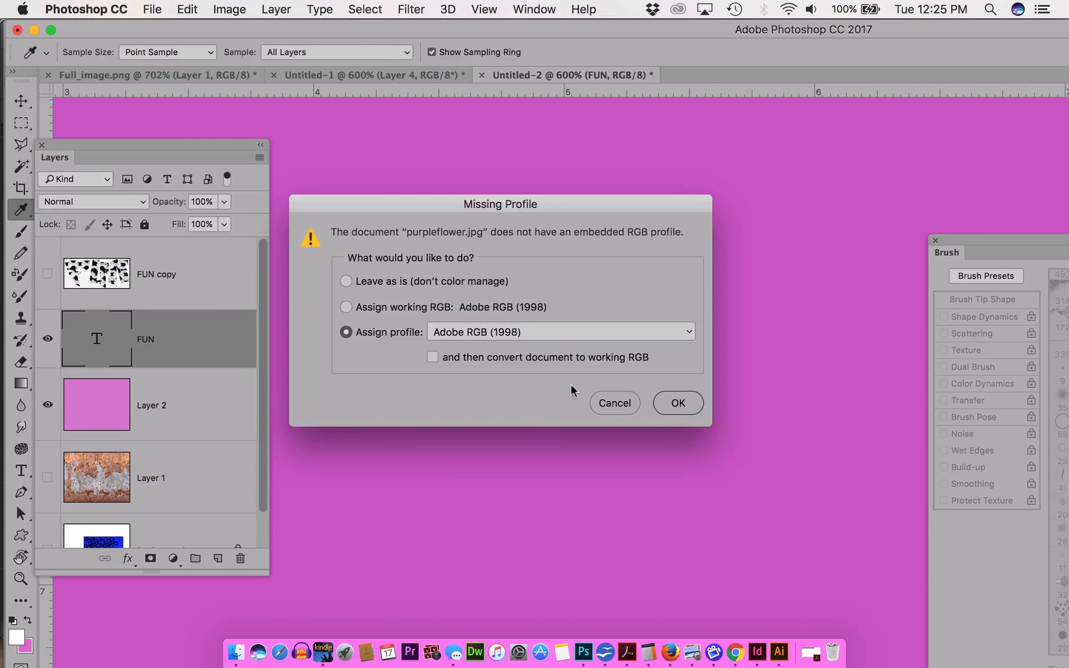
pyautogui.click(593, 358)
pyautogui.click(683, 402)
pyautogui.press('z')
pyautogui.click(704, 468)
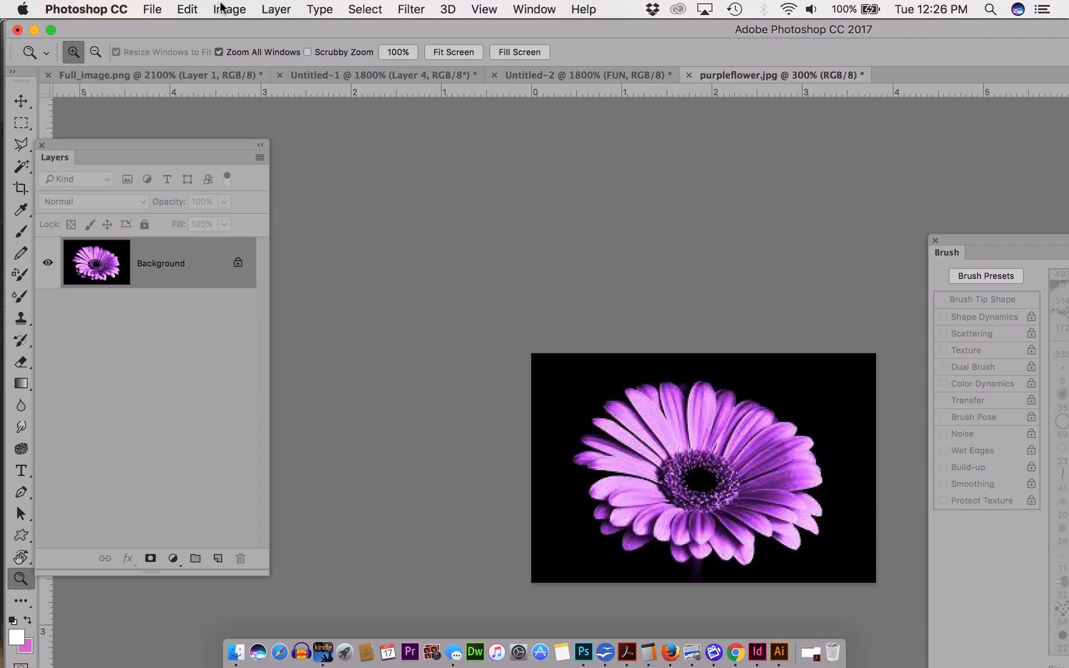
# Convert the flower image to CMYK Color mode using the U.S. Web Uncoated v2 profile
pyautogui.click(222, 8)
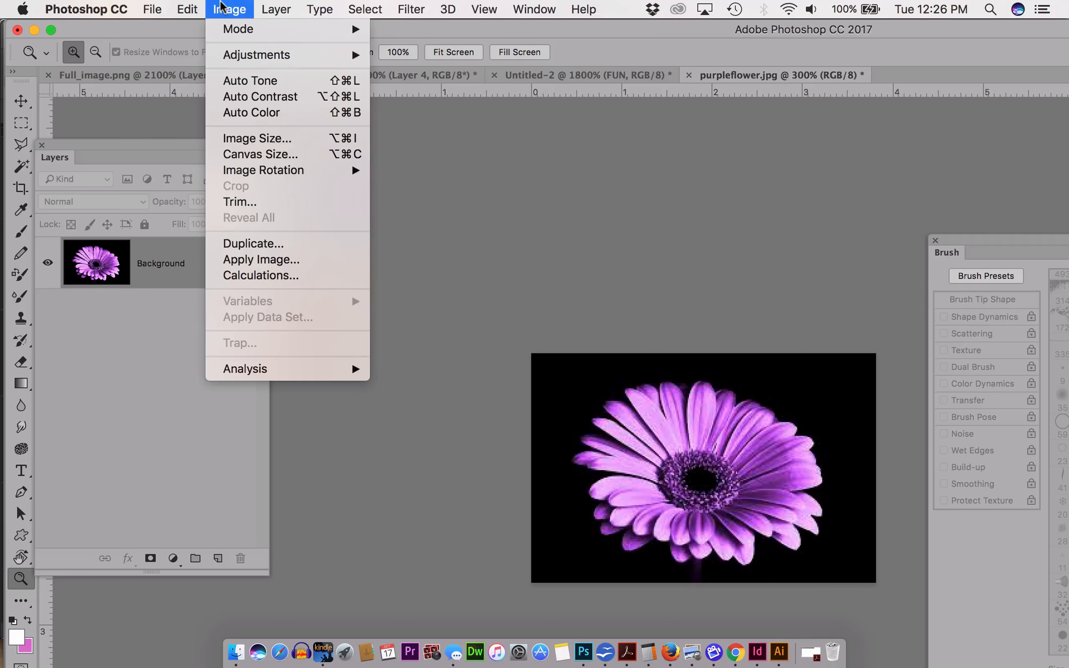
pyautogui.moveTo(234, 29)
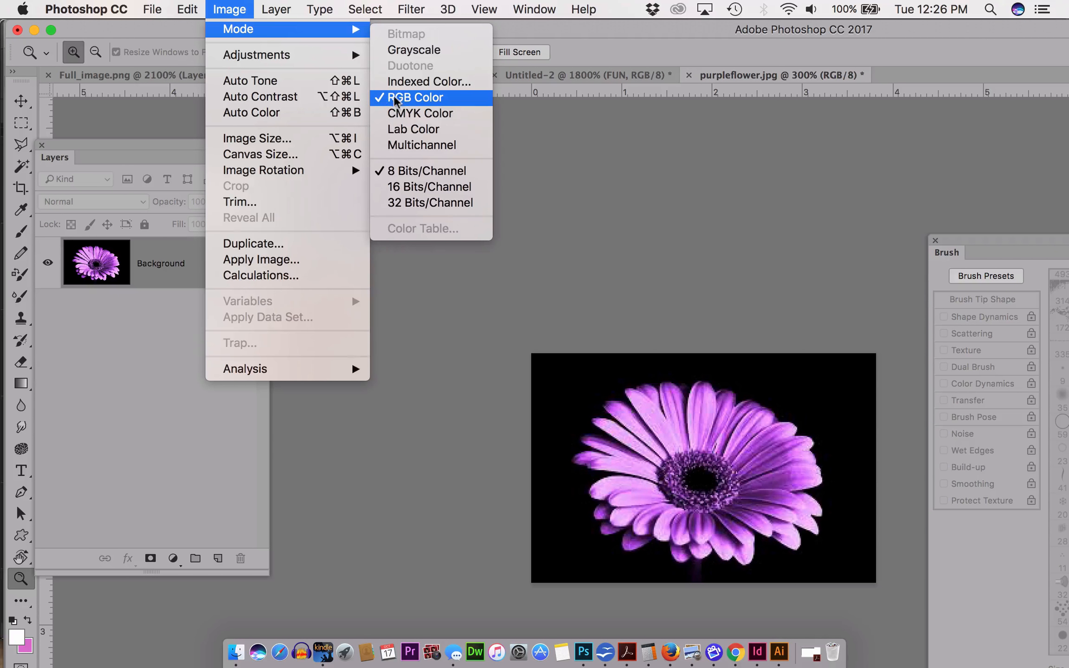
pyautogui.click(455, 116)
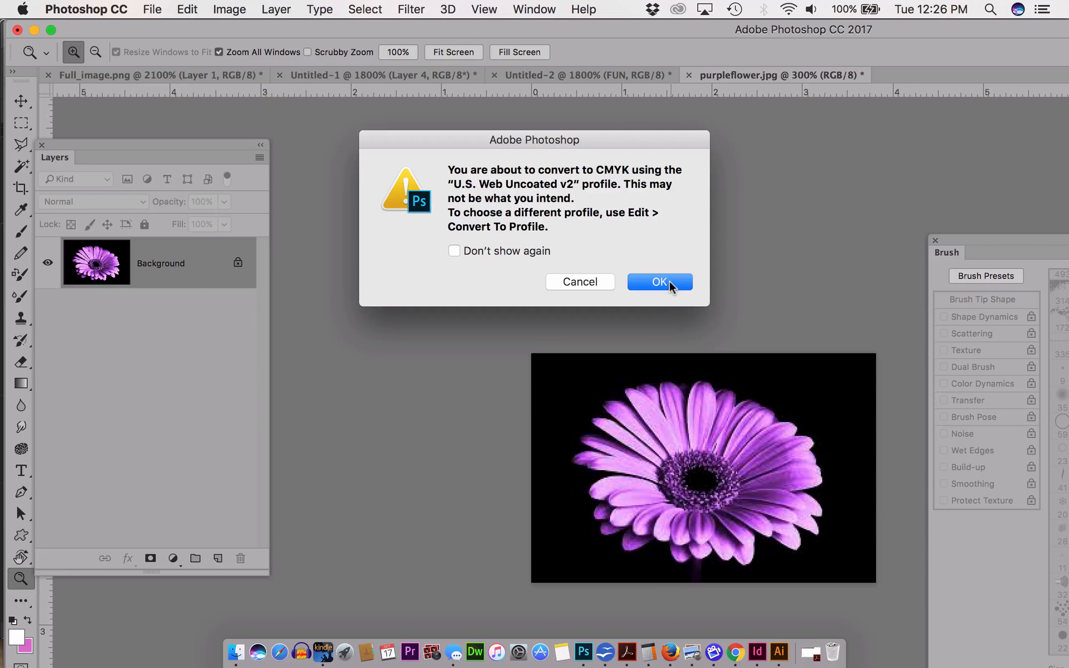
pyautogui.click(669, 281)
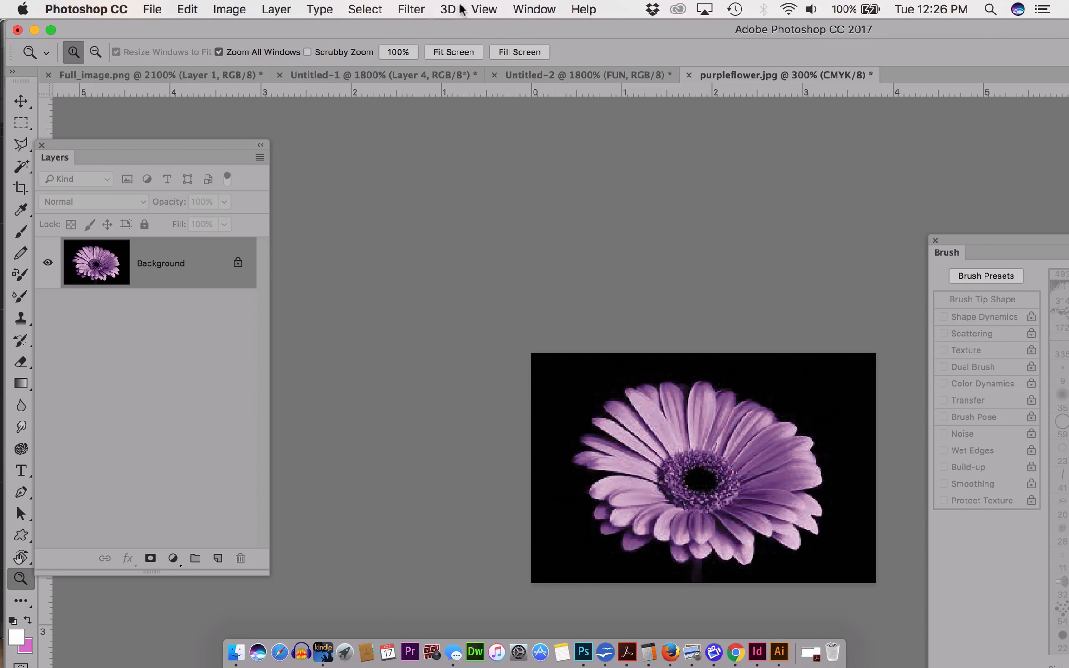
# Toggle the Gamut Warning for the flower image and enlarge it to 500%
pyautogui.click(482, 10)
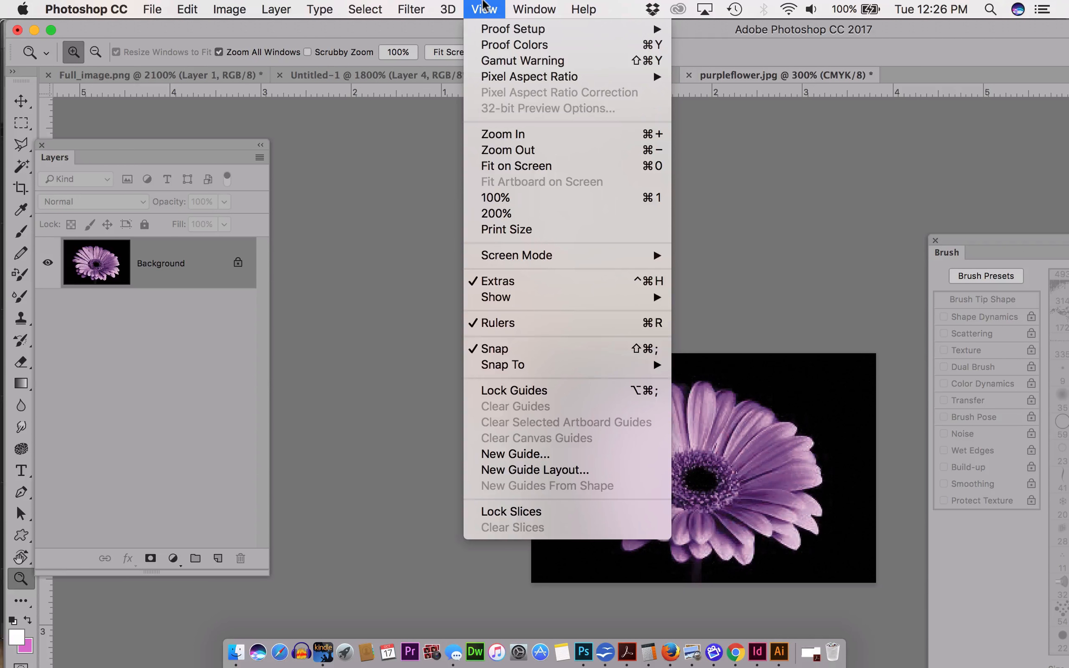
pyautogui.moveTo(587, 259)
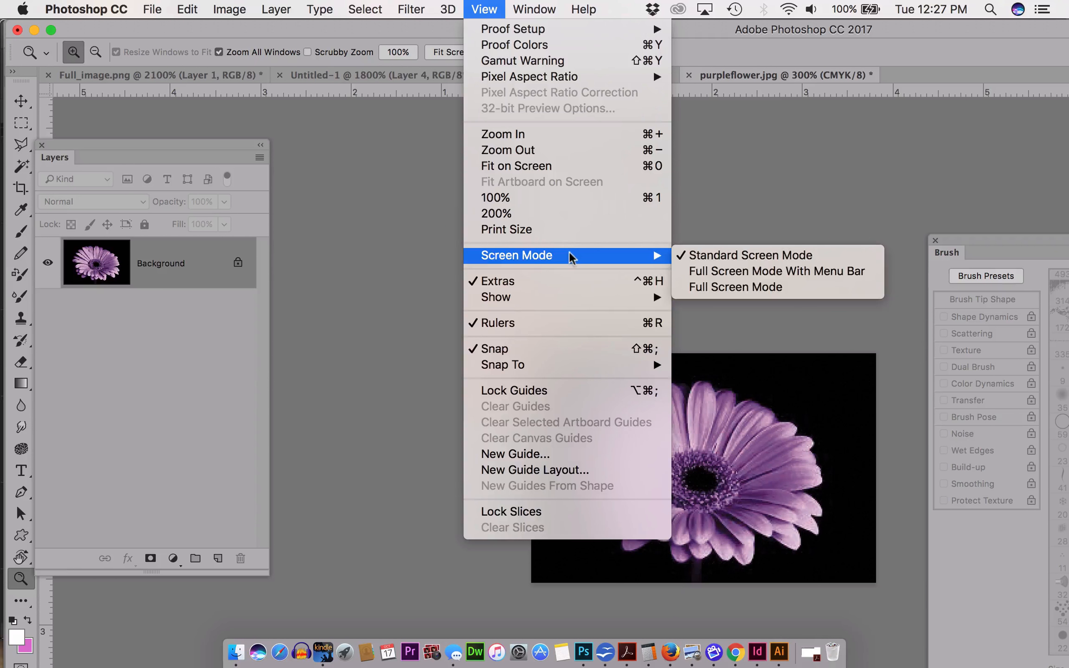
pyautogui.moveTo(562, 300)
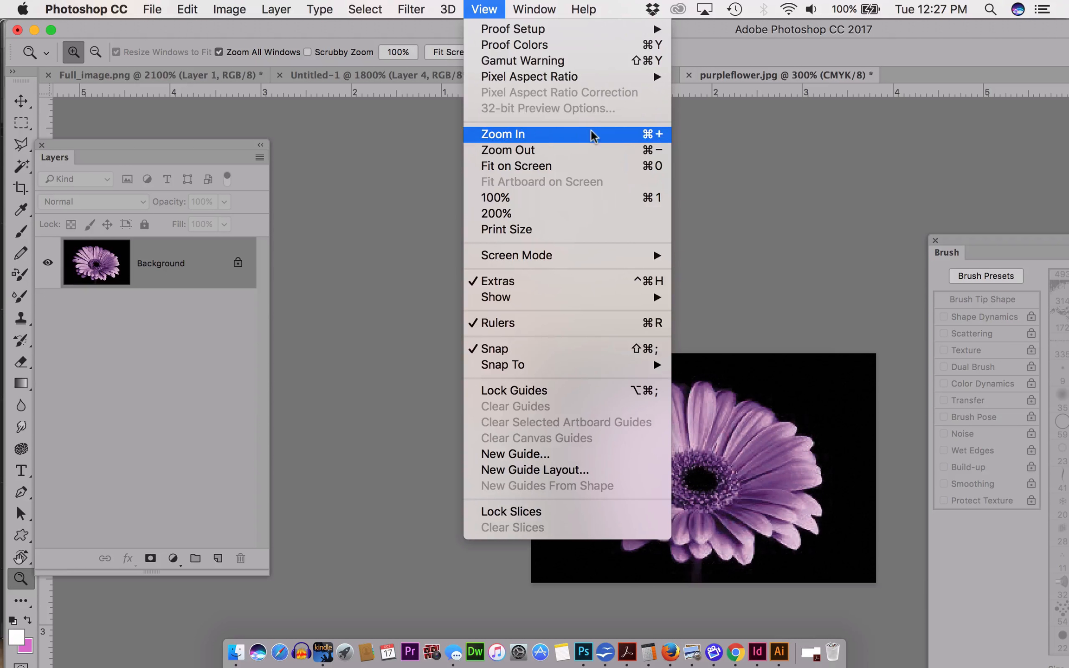
pyautogui.click(596, 63)
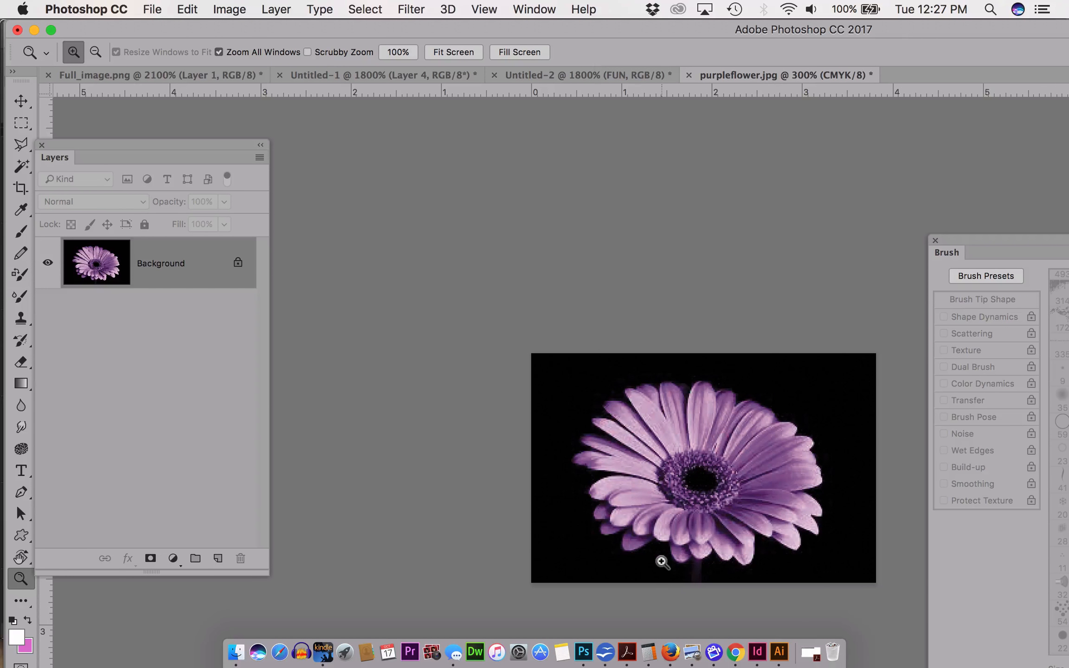
pyautogui.click(669, 527)
pyautogui.click(699, 514)
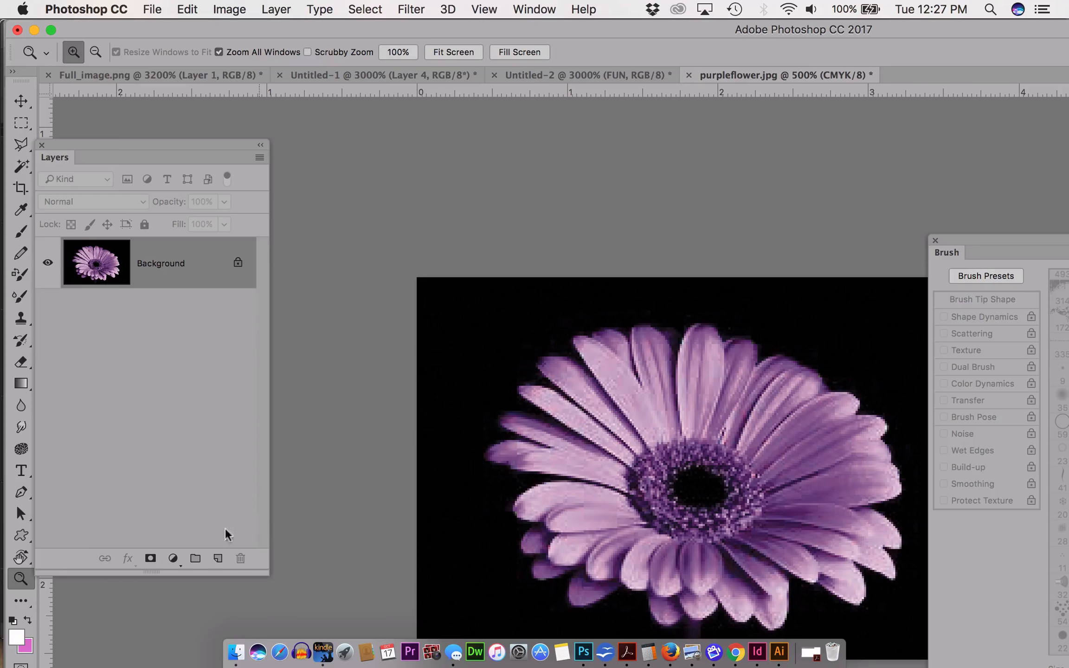
# Brighten the flower image with Levels by setting the midtone input level to 1.50
pyautogui.press('super+l')
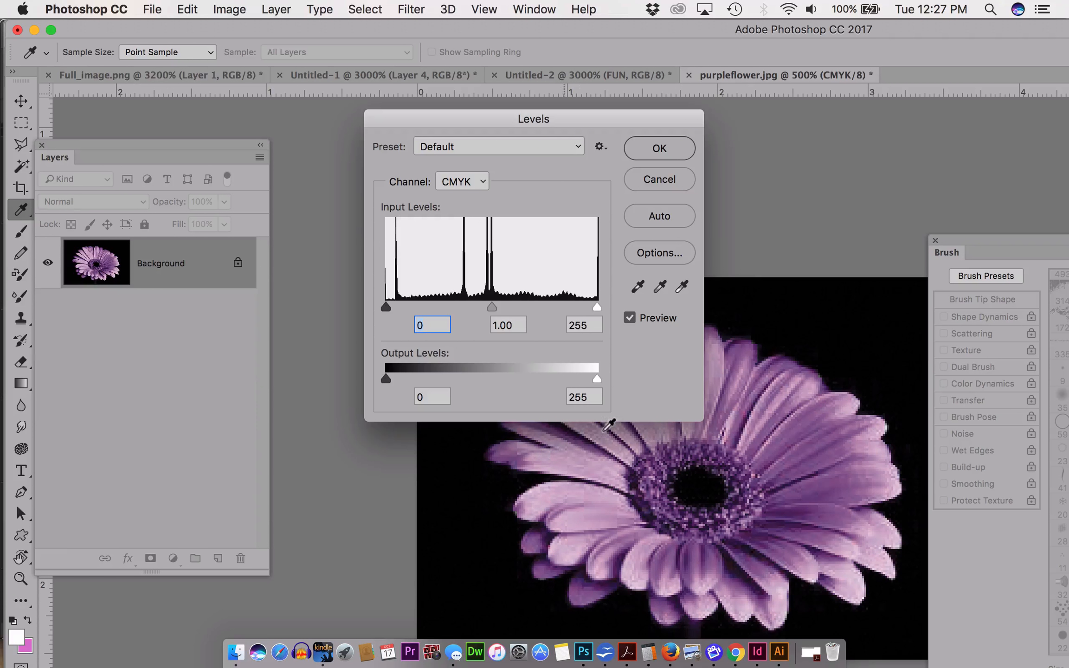
pyautogui.moveTo(492, 307); pyautogui.dragTo(460, 303)
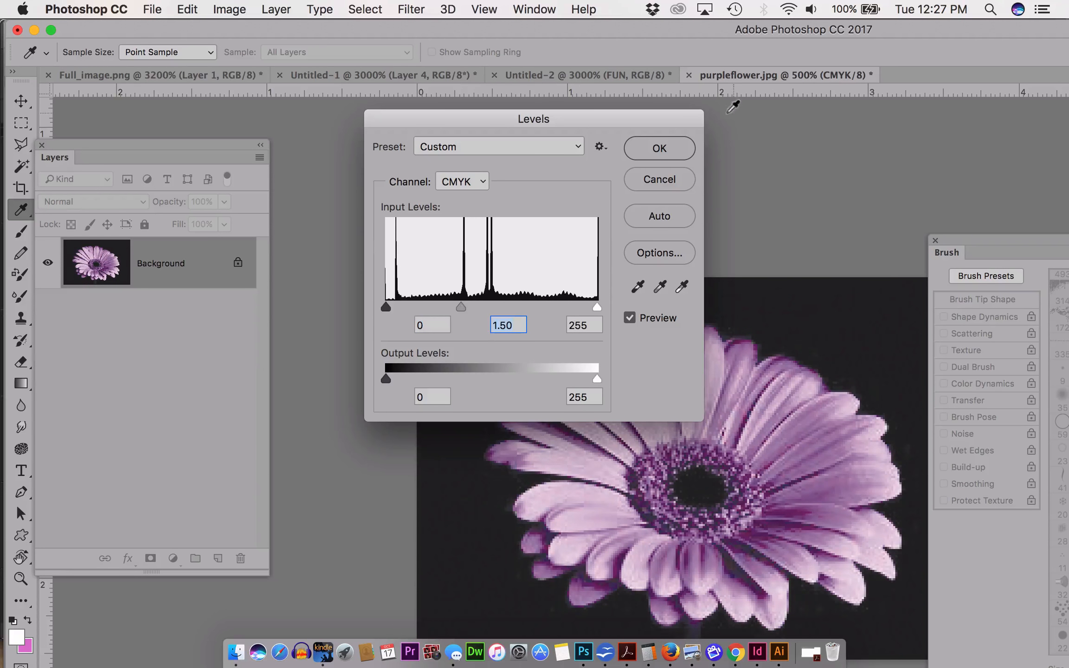
pyautogui.click(668, 152)
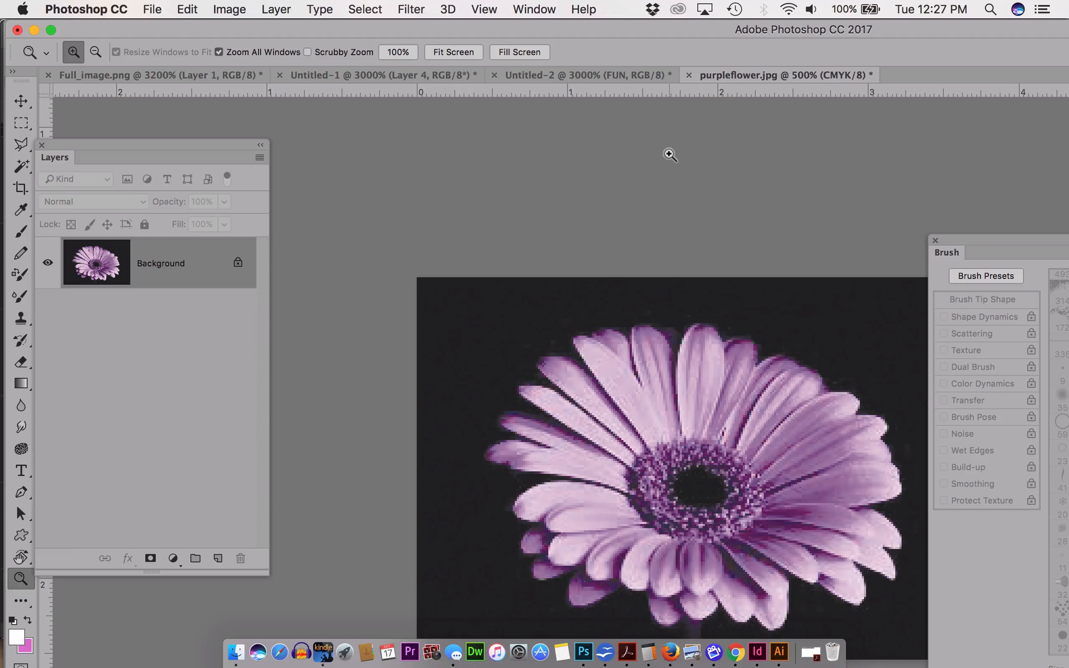
# Raise the flower image's saturation to +100 with Hue/Saturation
pyautogui.press('super+u')
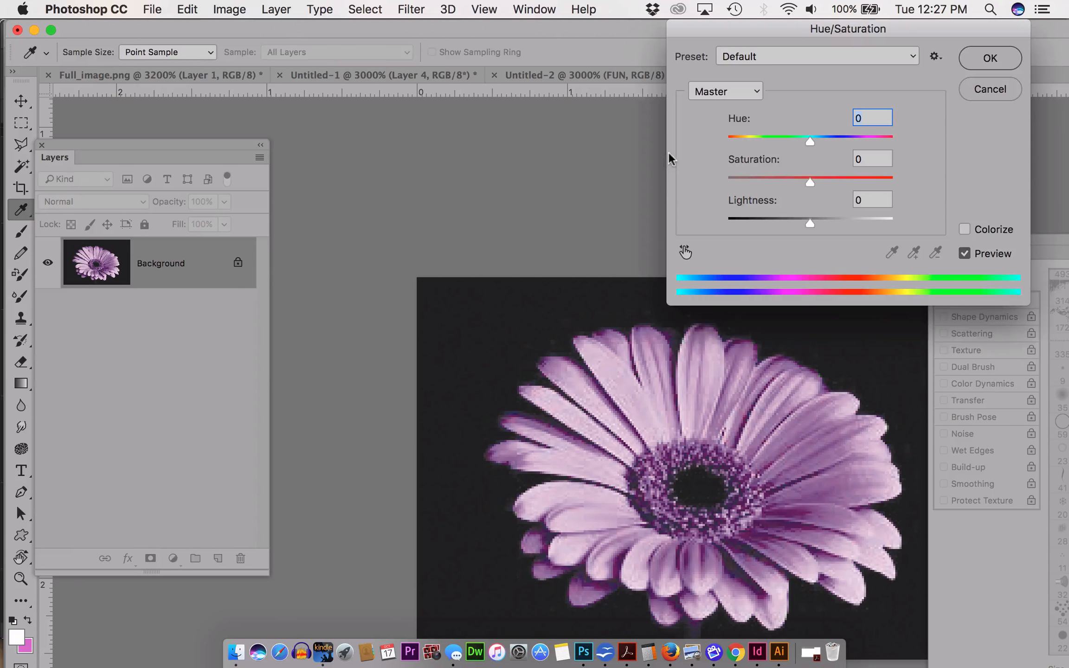
pyautogui.moveTo(810, 182); pyautogui.dragTo(838, 182)
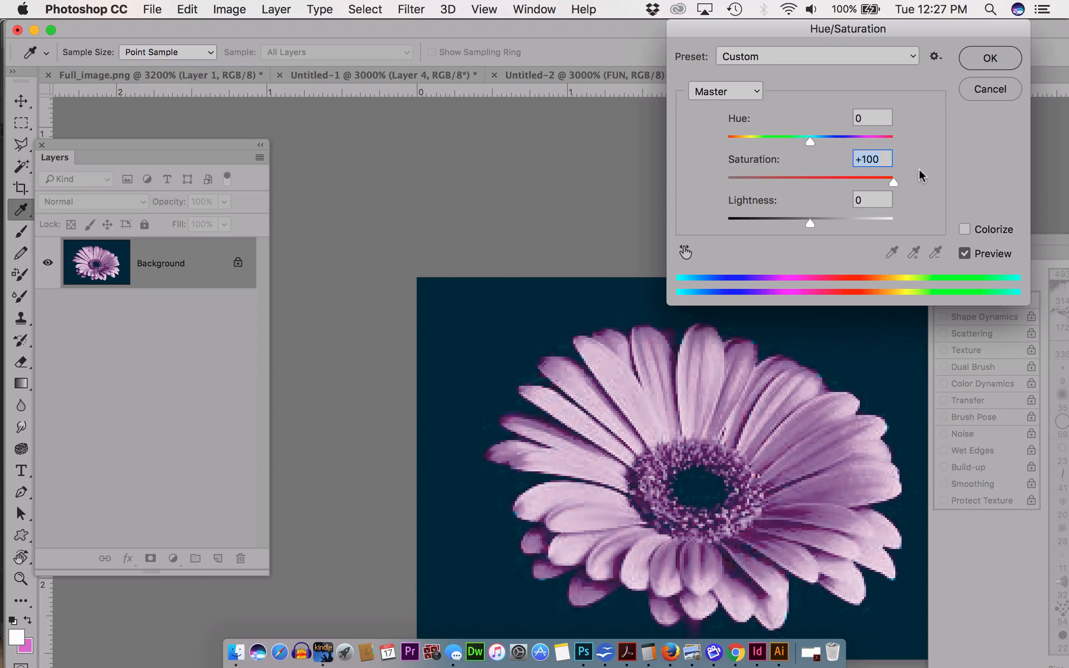
pyautogui.click(989, 60)
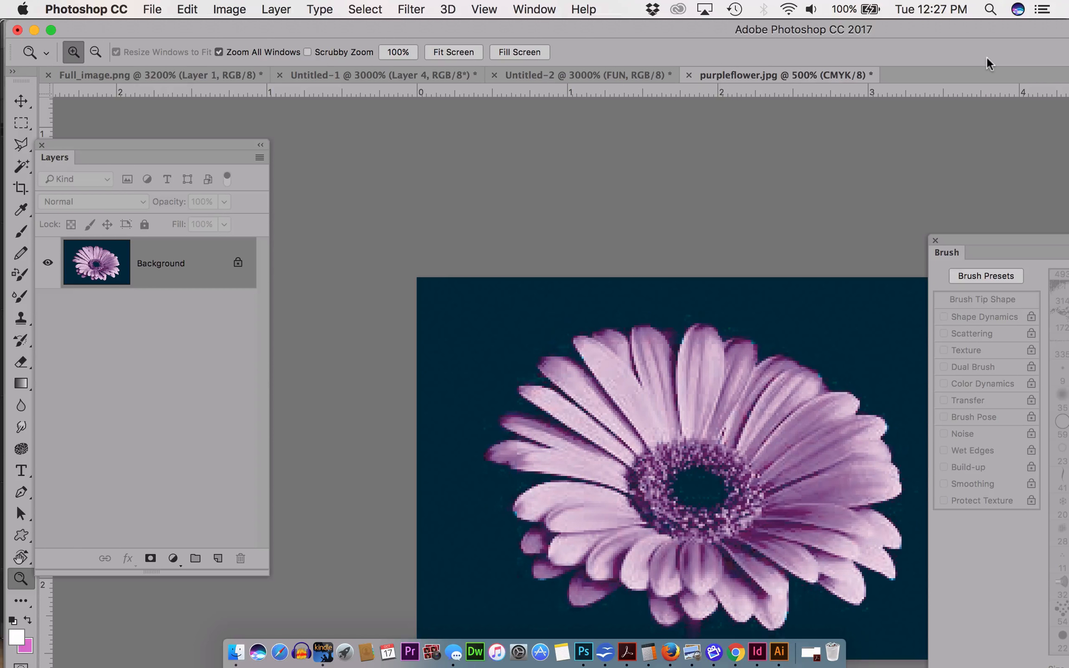
# Try a second Hue/Saturation adjustment with hue -178 and saturation +100, and undo it
pyautogui.press('super+u')
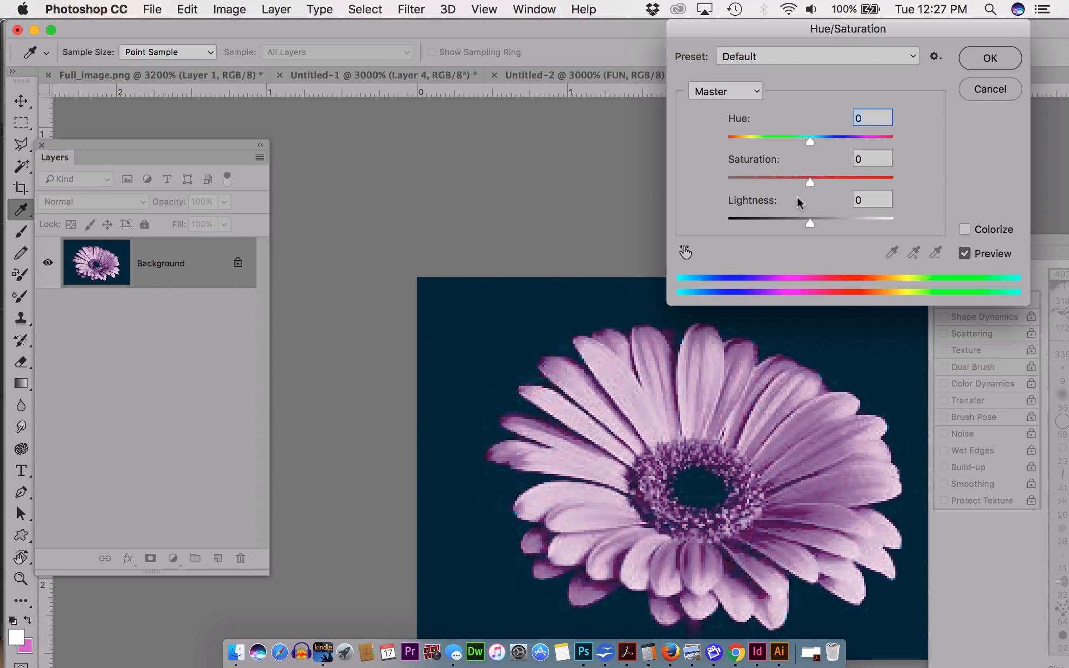
pyautogui.moveTo(816, 172); pyautogui.dragTo(853, 180)
pyautogui.moveTo(809, 139); pyautogui.dragTo(727, 124)
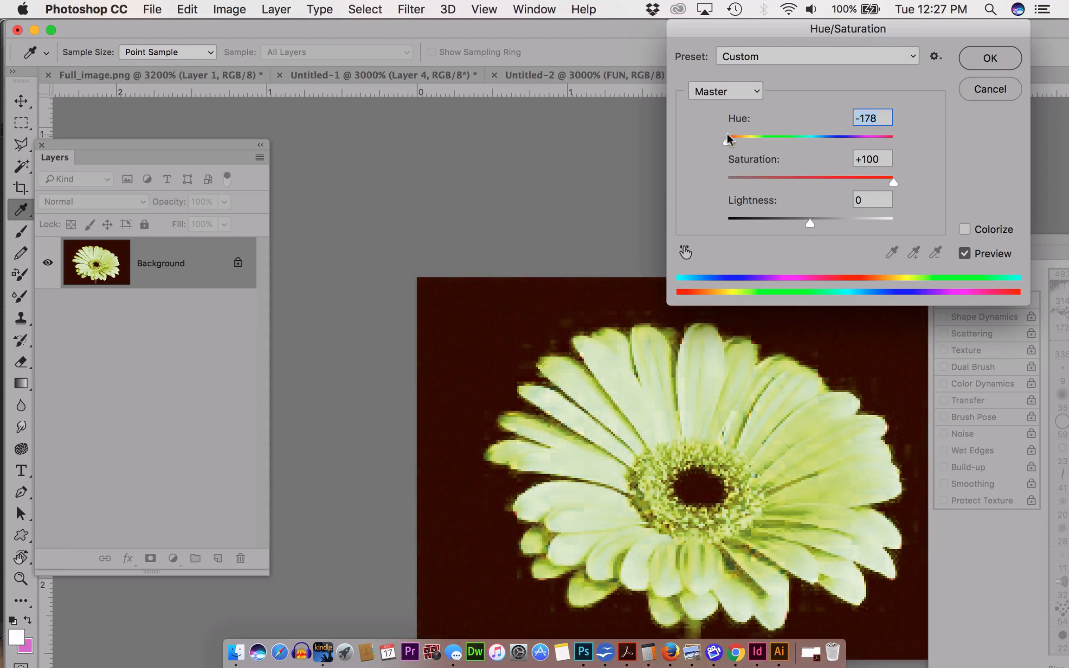
pyautogui.click(990, 58)
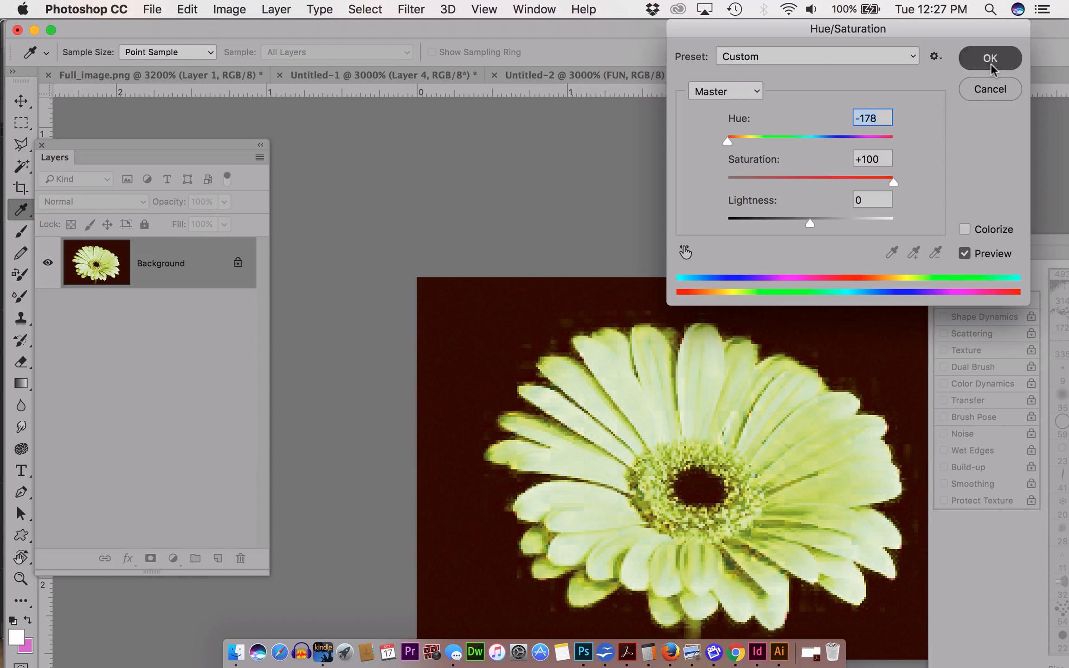
pyautogui.press('z')
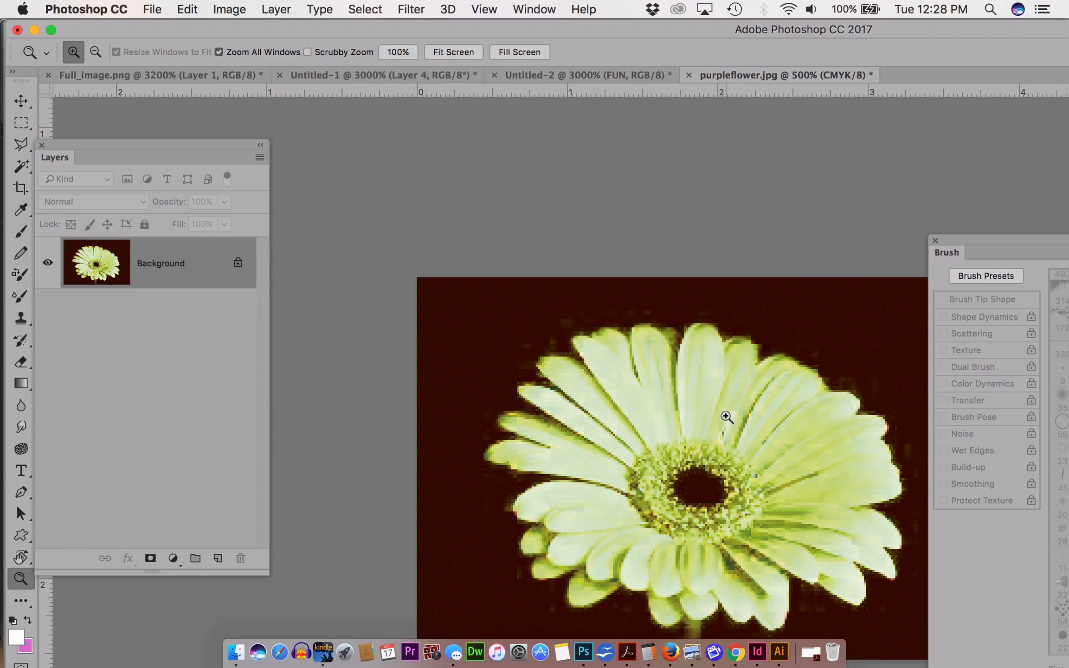
pyautogui.press('super+z')
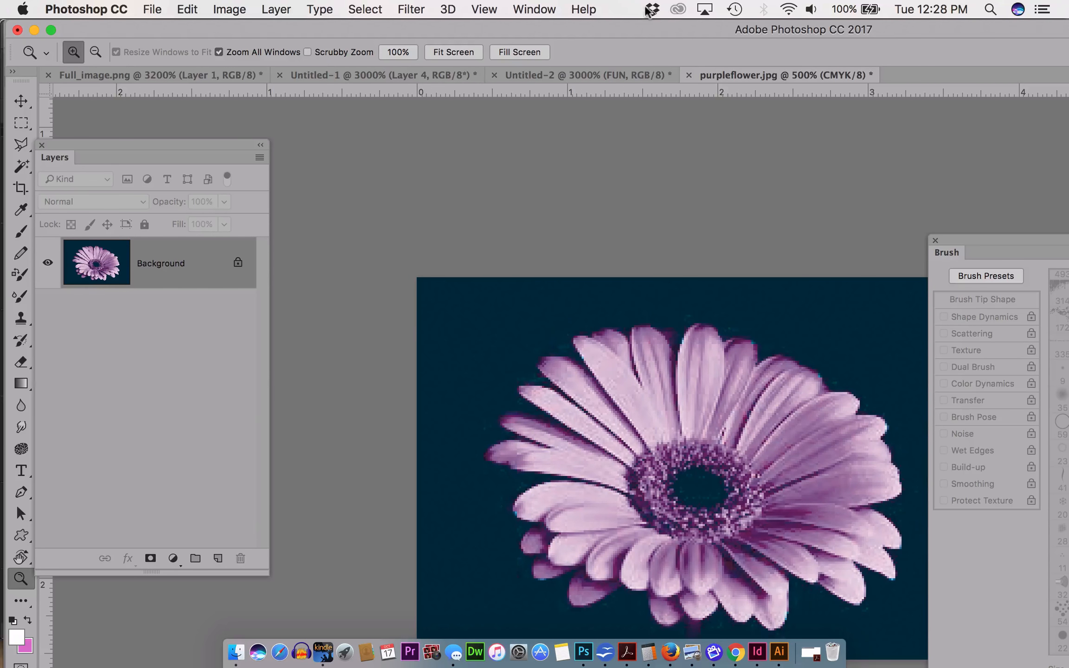
pyautogui.press('super+Tab')
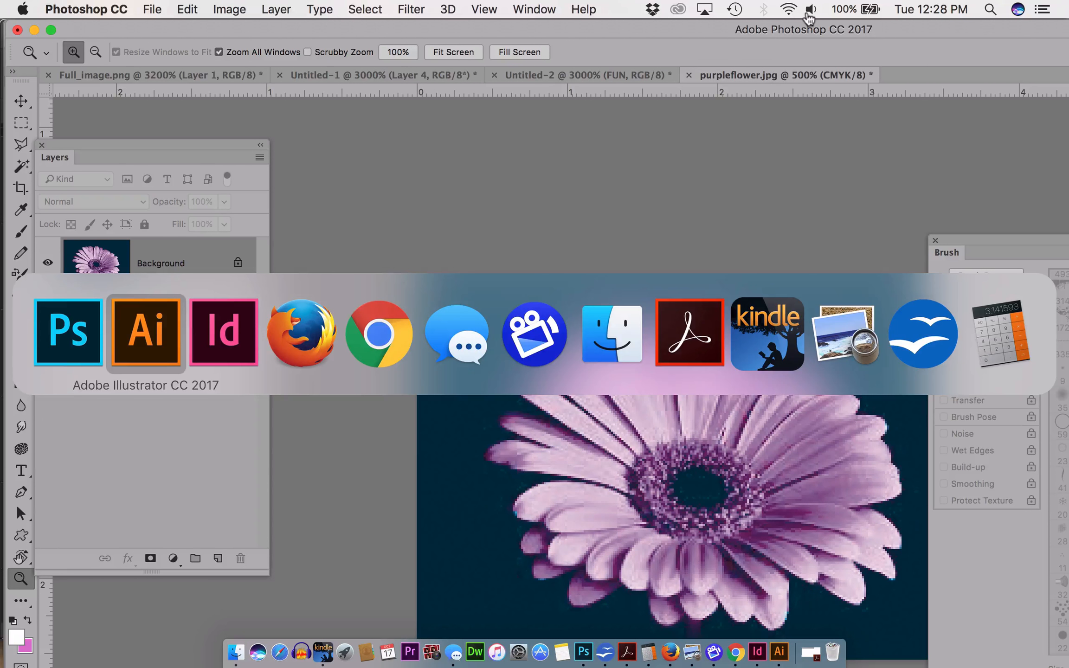
pyautogui.press('super+Tab')
pyautogui.press('super+Tab')
pyautogui.press('super+Tab')
pyautogui.press('super+Tab')
pyautogui.press('super+Tab')
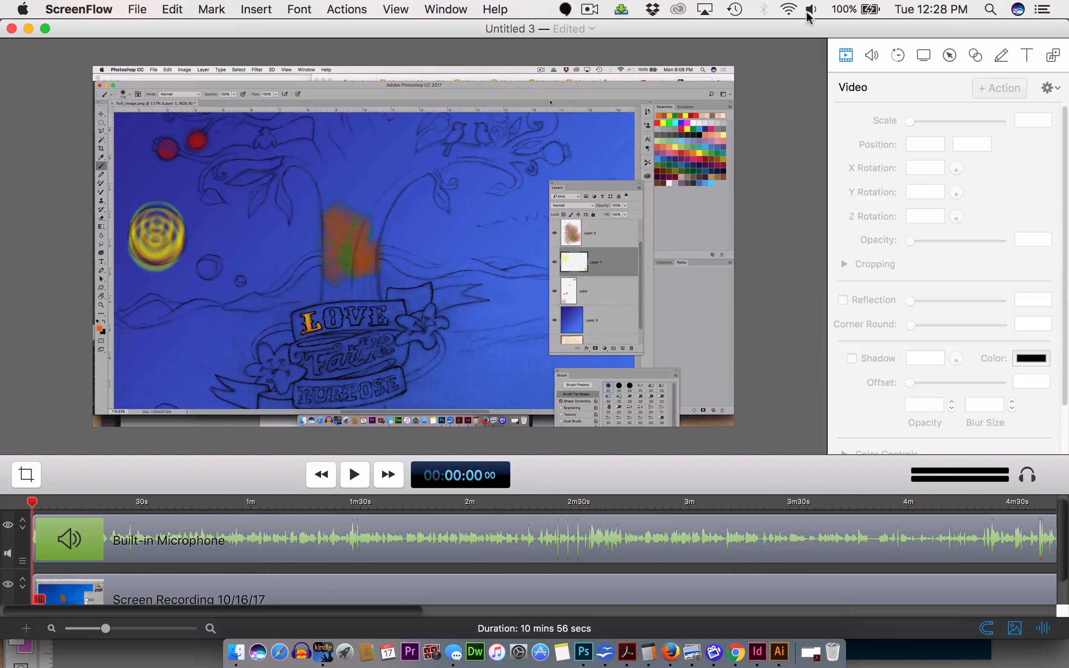
pyautogui.click(592, 9)
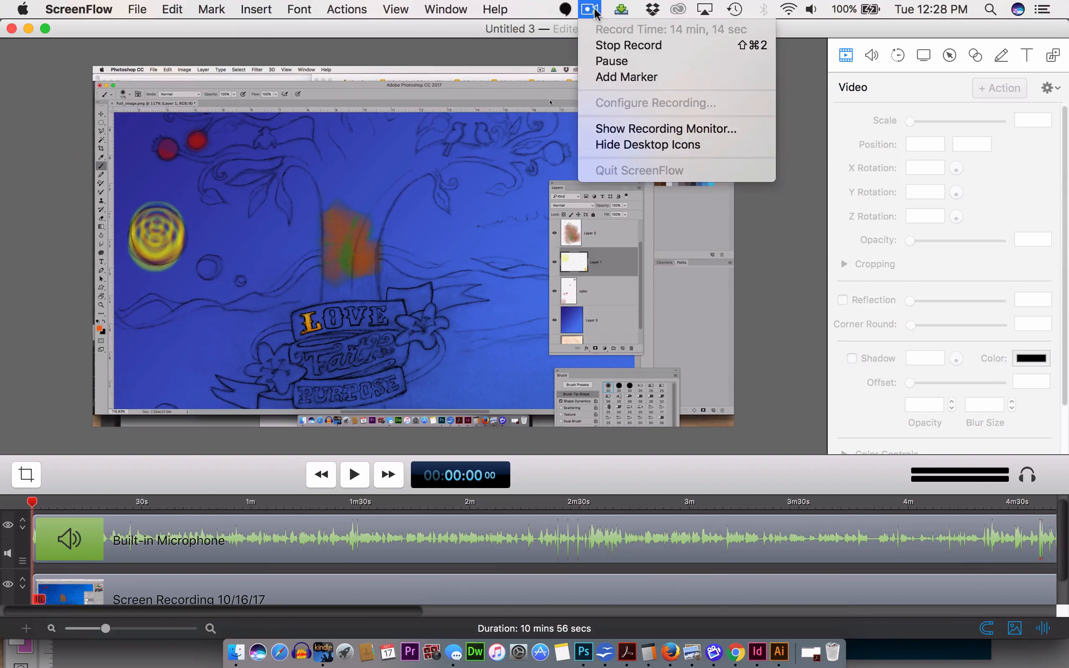
pyautogui.click(618, 60)
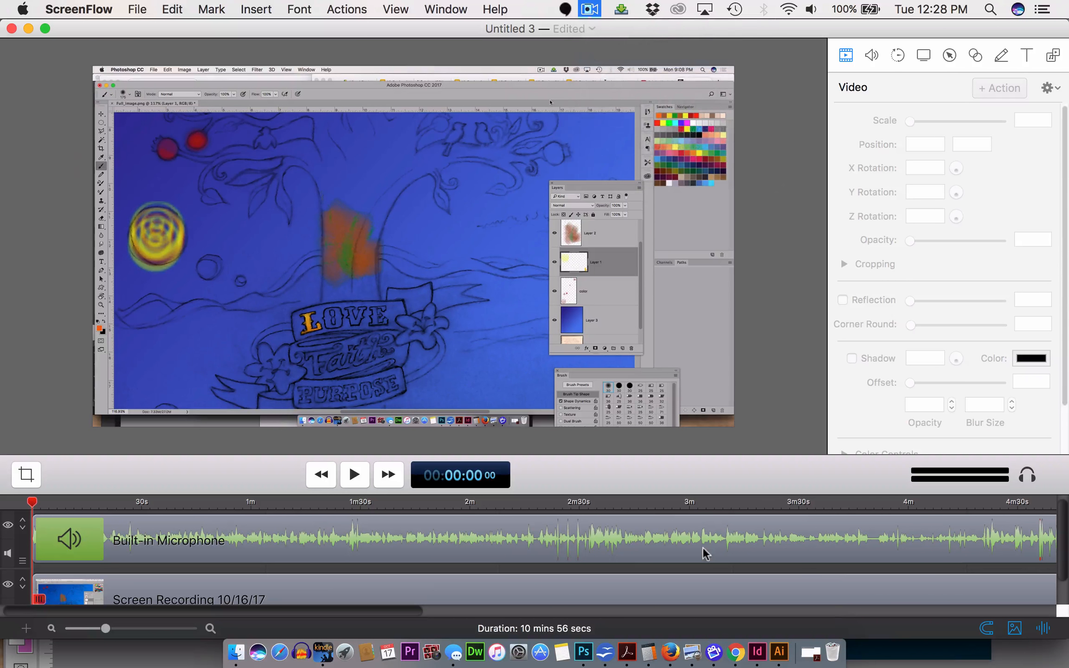
# Switch to Illustrator and bring up the GreenHeart_Poster.ai document
pyautogui.click(779, 654)
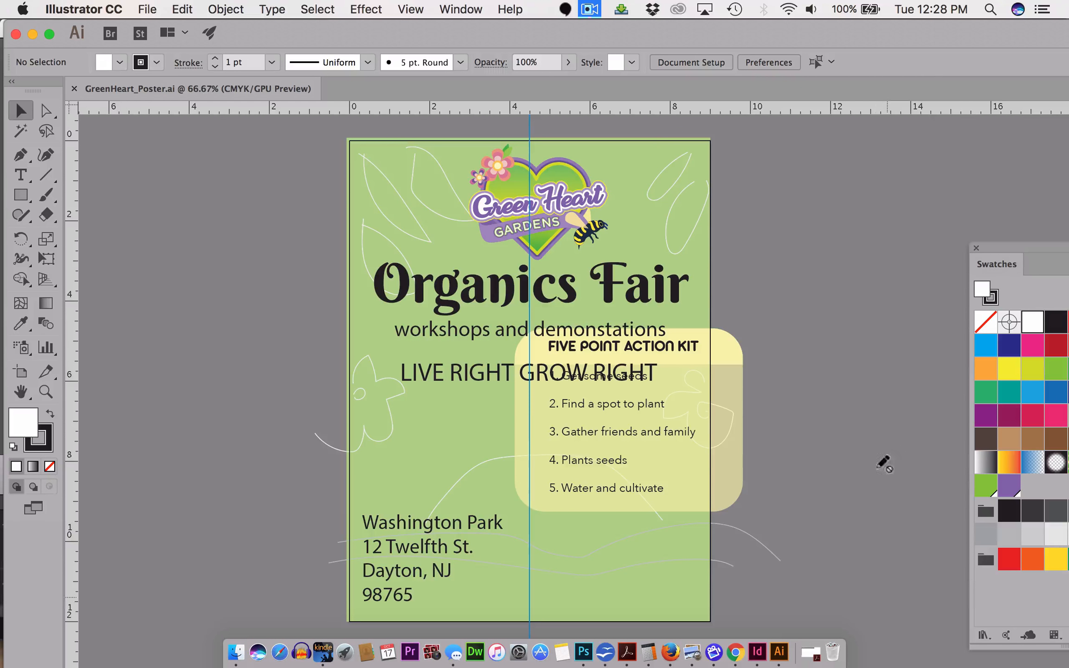
pyautogui.click(588, 6)
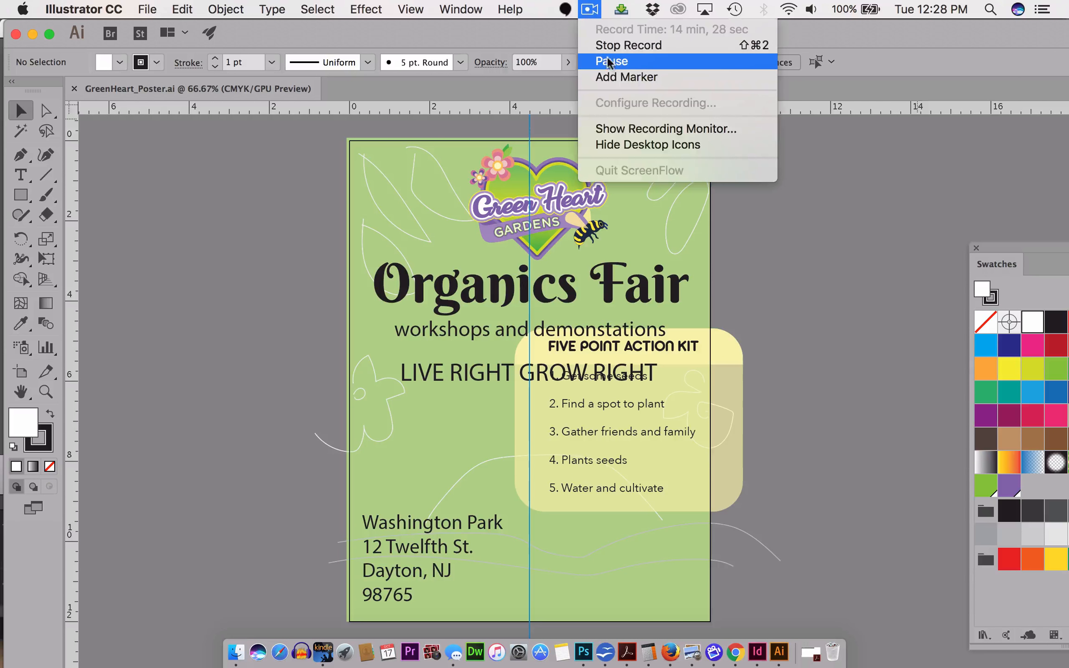